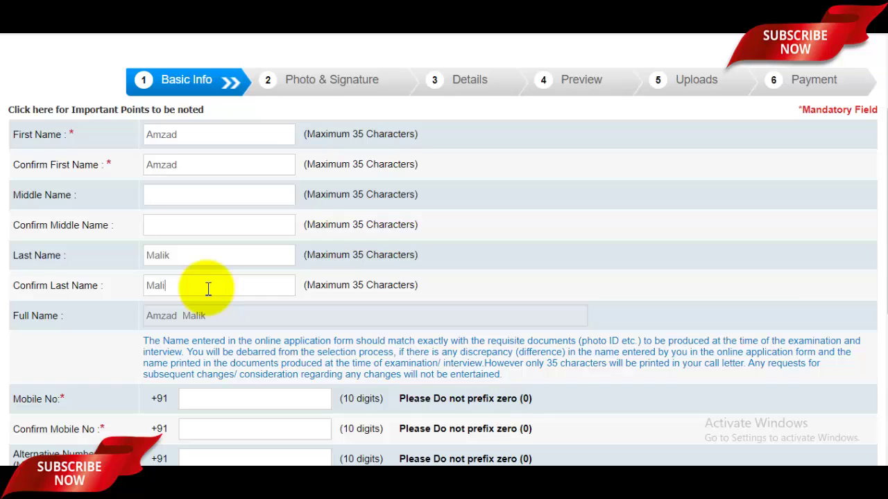
- Fill in the candidate's e-mail ID with gmail.com as the domain and repeat the address in the confirmation field
scroll(218, 296, "down", 2)
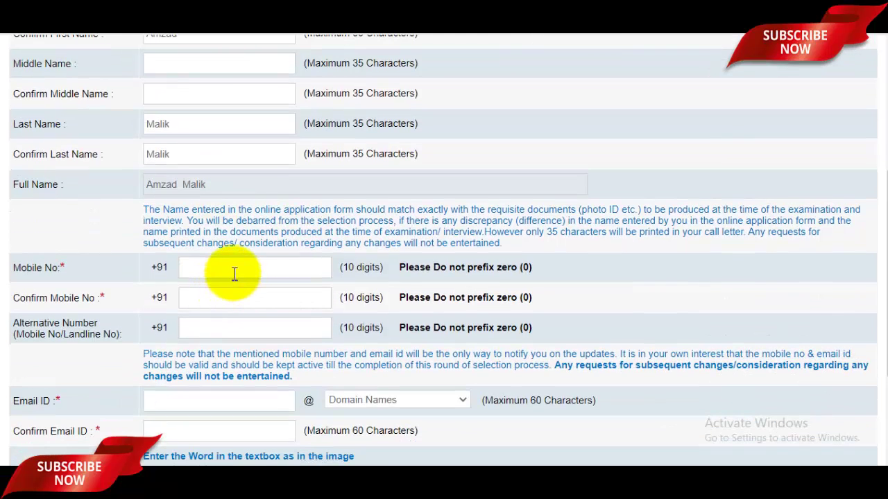
left_click(231, 301)
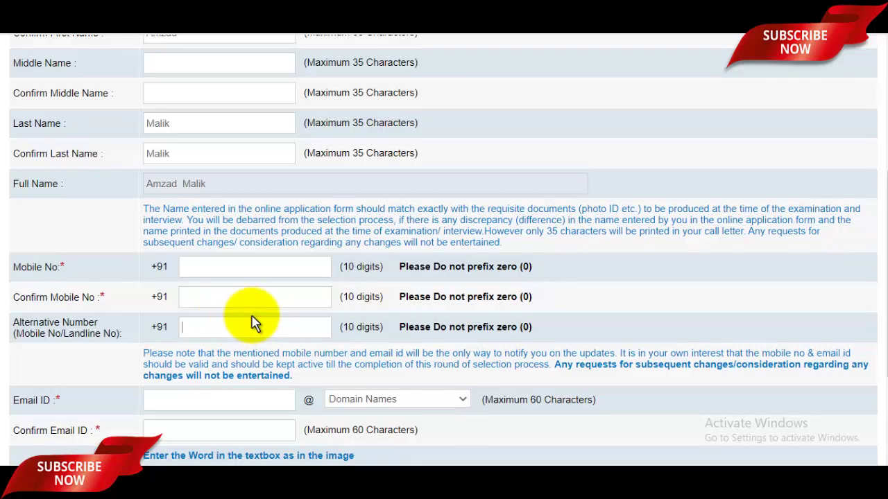
scroll(253, 322, "down", 1)
left_click(239, 334)
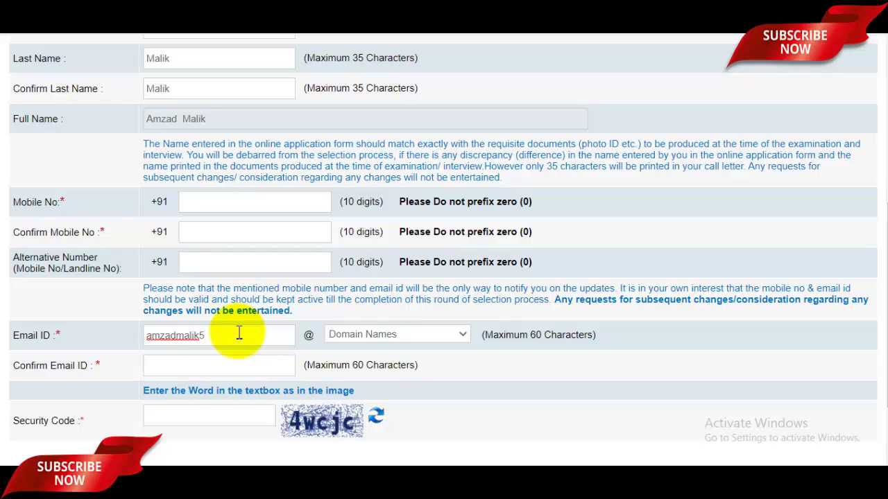
left_click(423, 336)
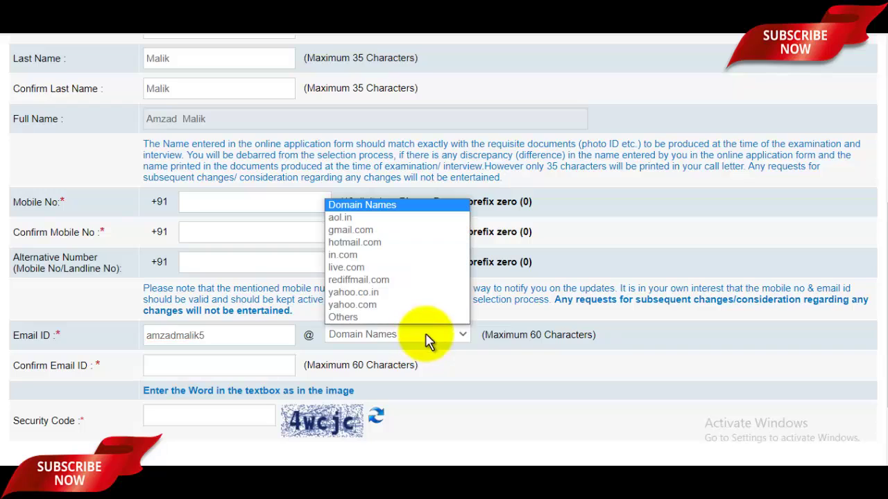
left_click(362, 233)
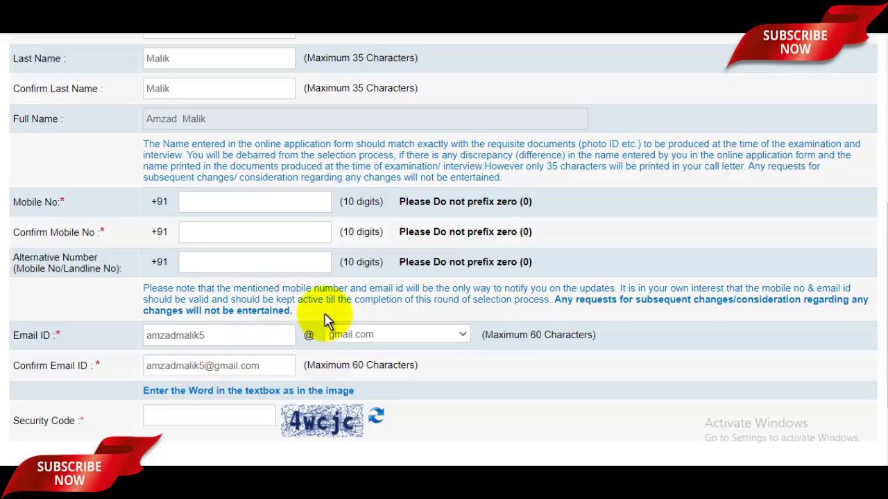
- Fill in the security code, check the basic info entries, and save them to proceed to the photo and signature stage
scroll(326, 315, "down", 2)
left_click(175, 323)
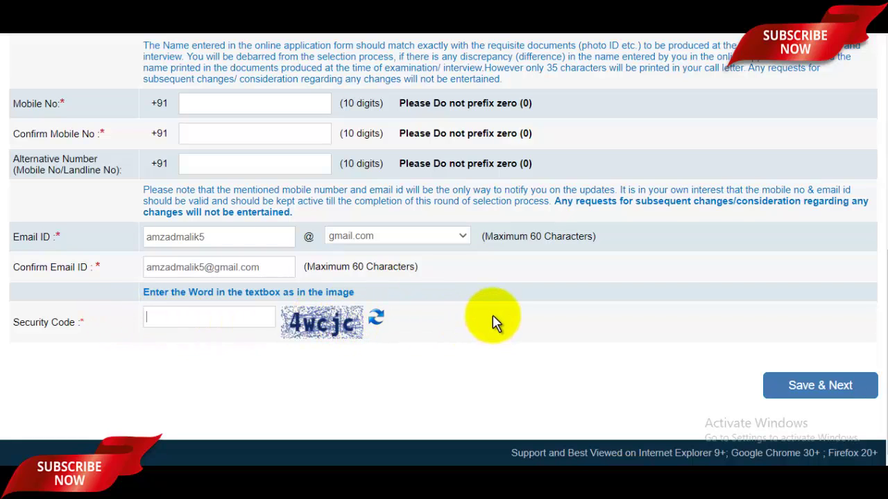
scroll(495, 323, "up", 6)
scroll(582, 284, "down", 4)
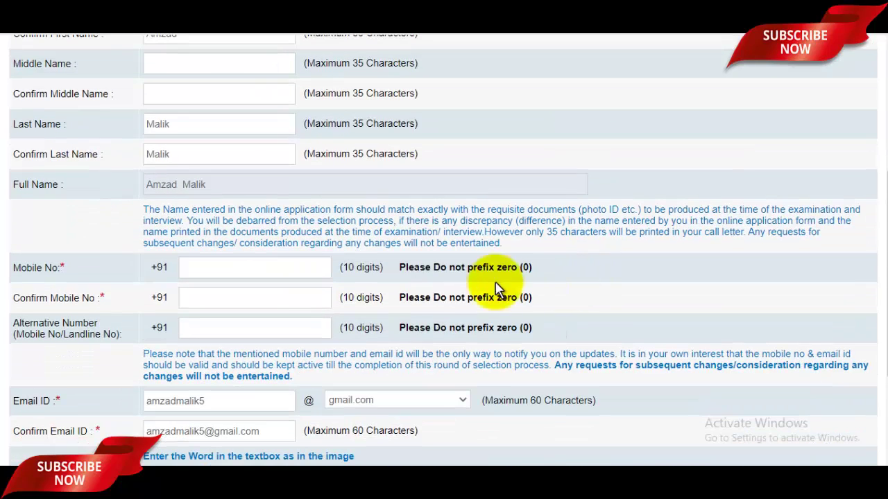
scroll(627, 285, "down", 3)
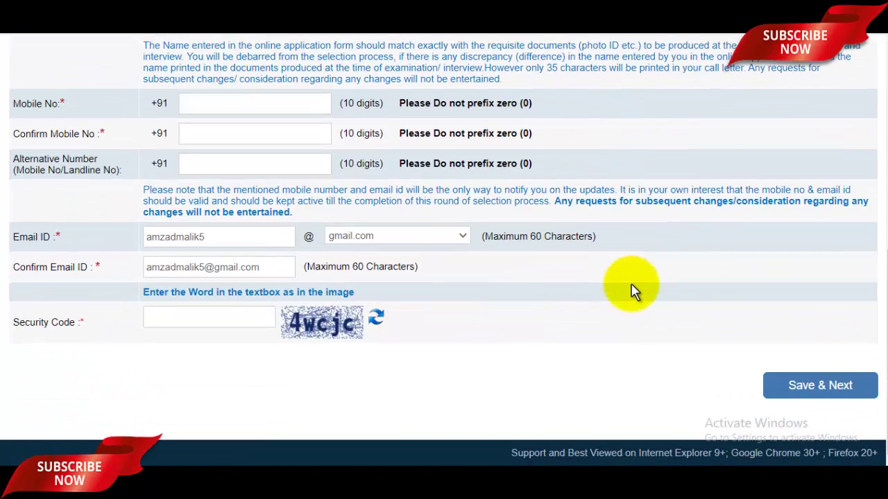
left_click(820, 385)
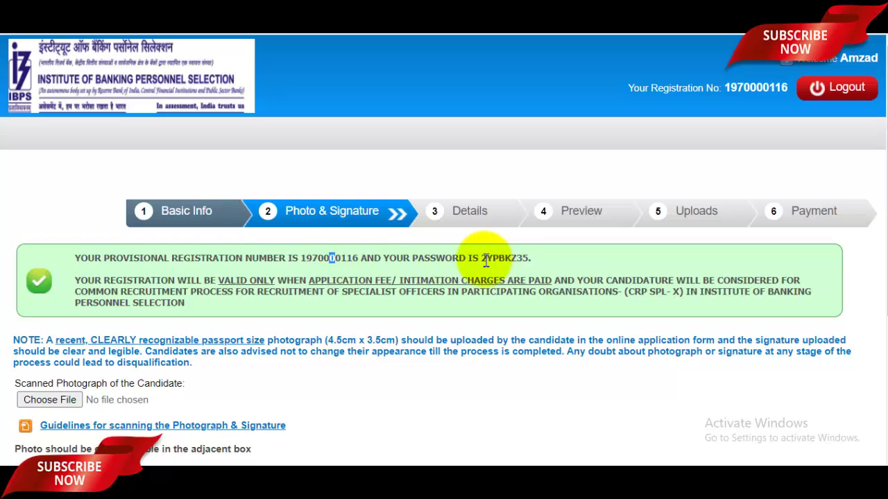
- Upload the randompassport image from the Pictures folder as the candidate's scanned photograph
left_click_drag(485, 258, 504, 258)
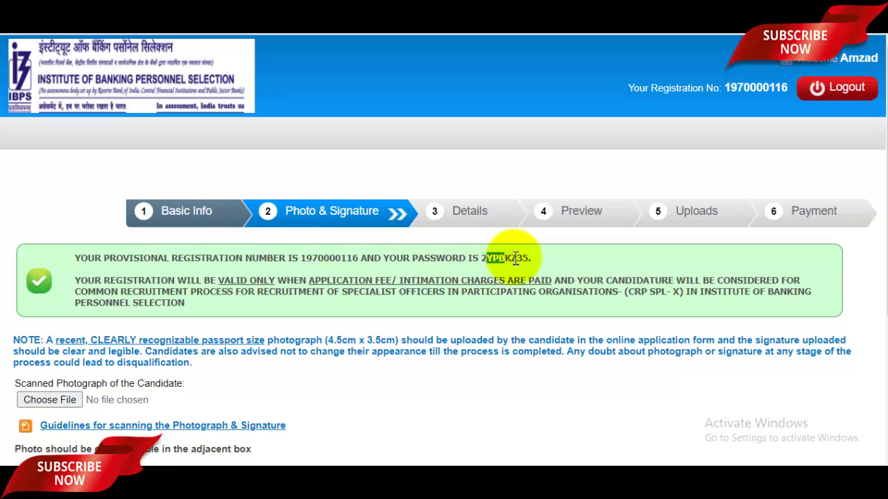
scroll(515, 258, "down", 1)
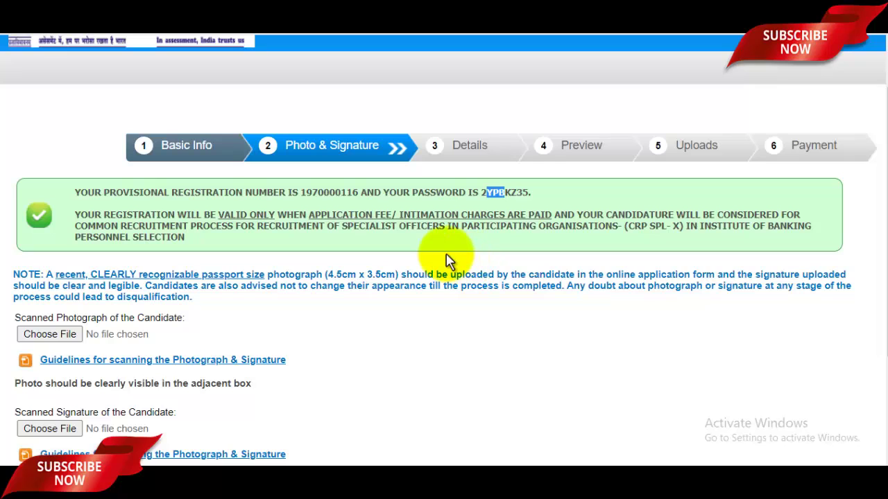
scroll(437, 253, "down", 2)
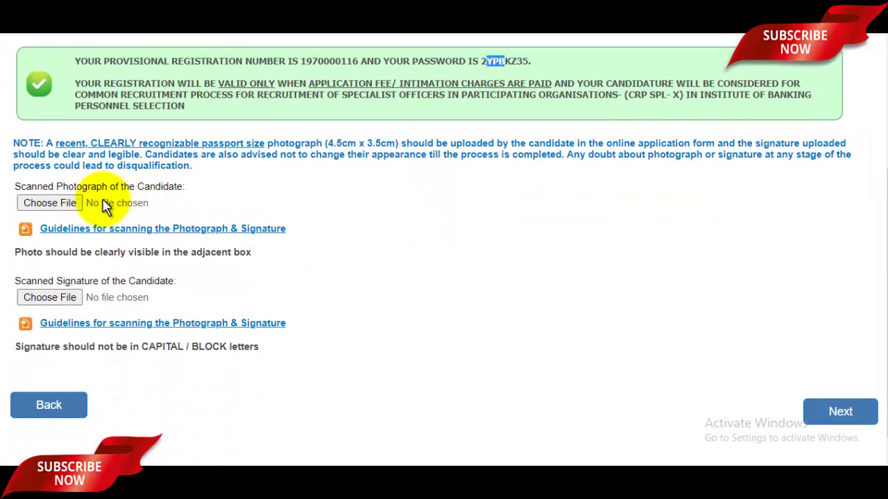
left_click(48, 203)
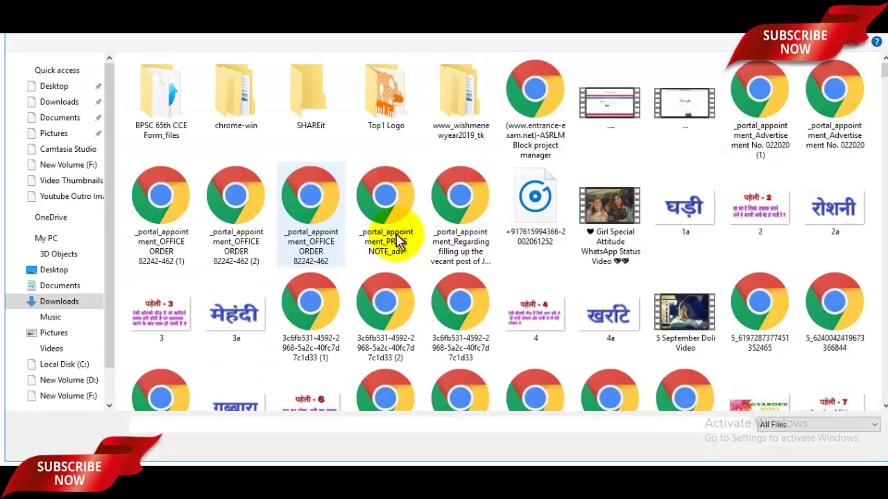
left_click(55, 135)
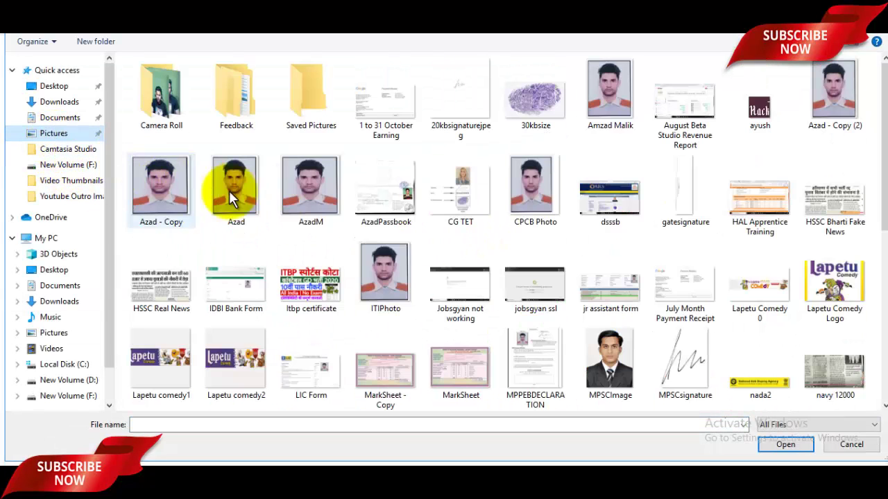
scroll(471, 250, "down", 5)
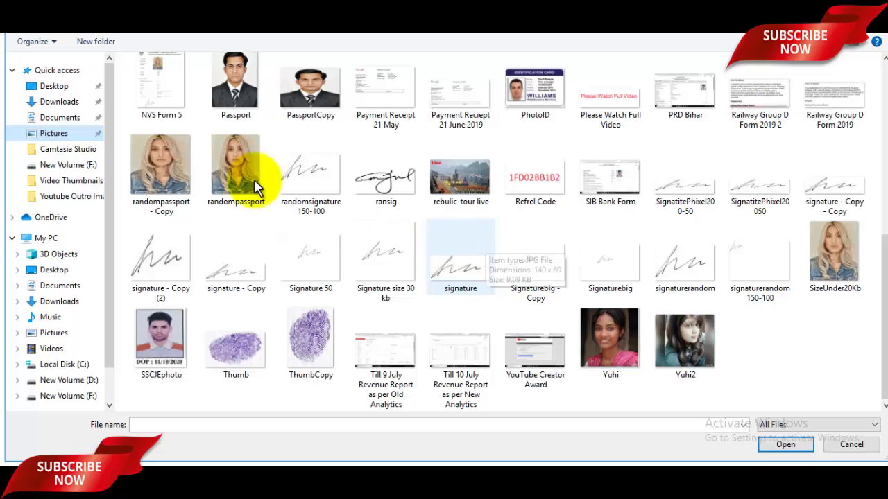
left_click(223, 167)
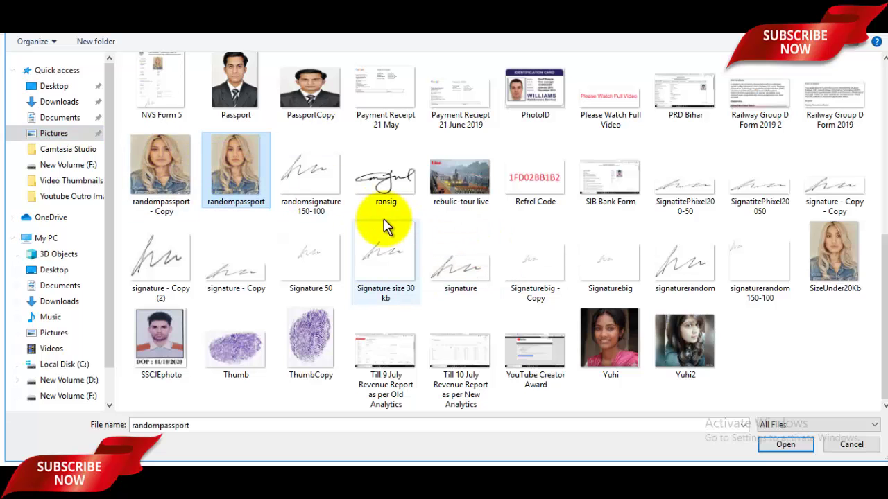
left_click(786, 443)
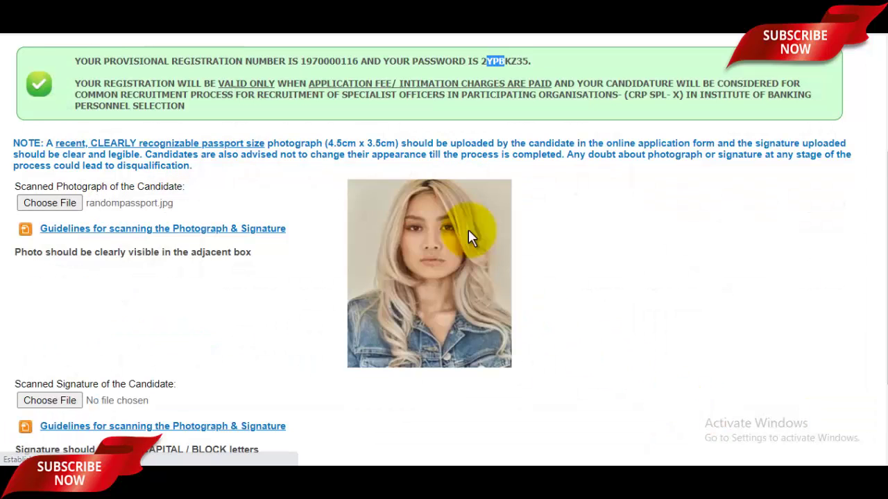
- Open the photograph and signature scanning guidelines, enlarge the document, and read the image requirements
left_click(173, 230)
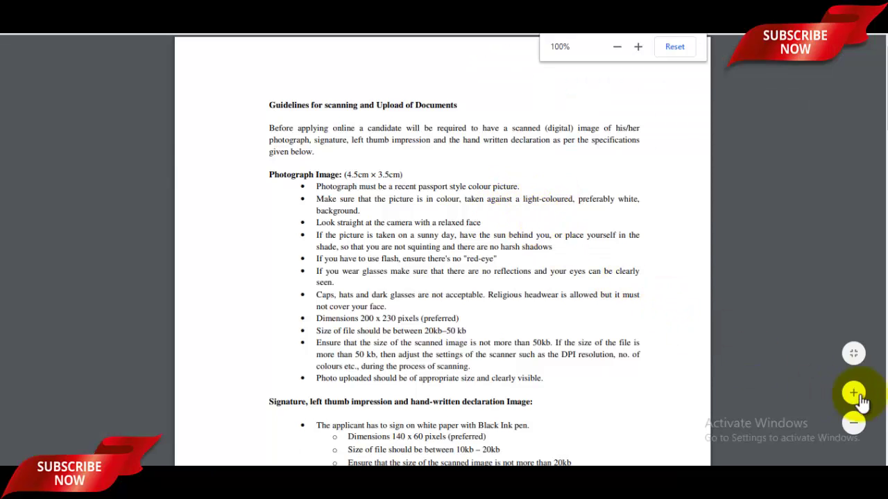
left_click(853, 393)
left_click(854, 393)
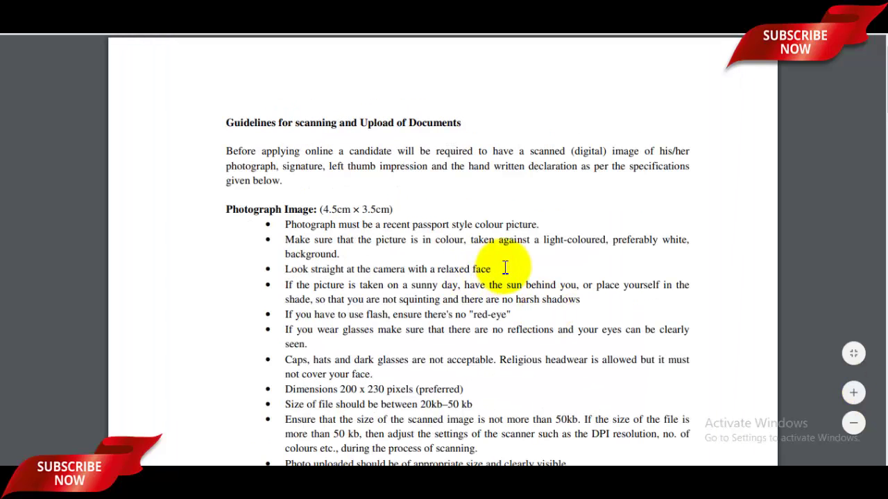
scroll(512, 270, "down", 4)
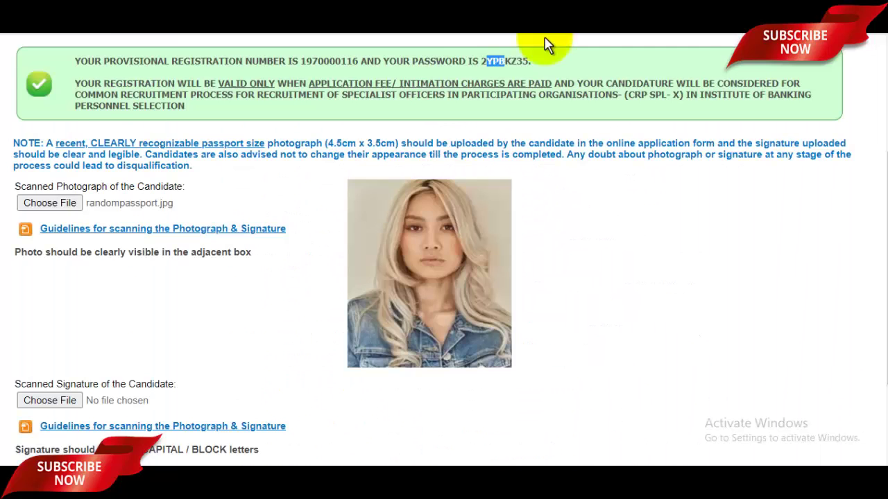
- Upload the signaturerandom image from the Pictures folder as the candidate's scanned signature
scroll(423, 208, "down", 3)
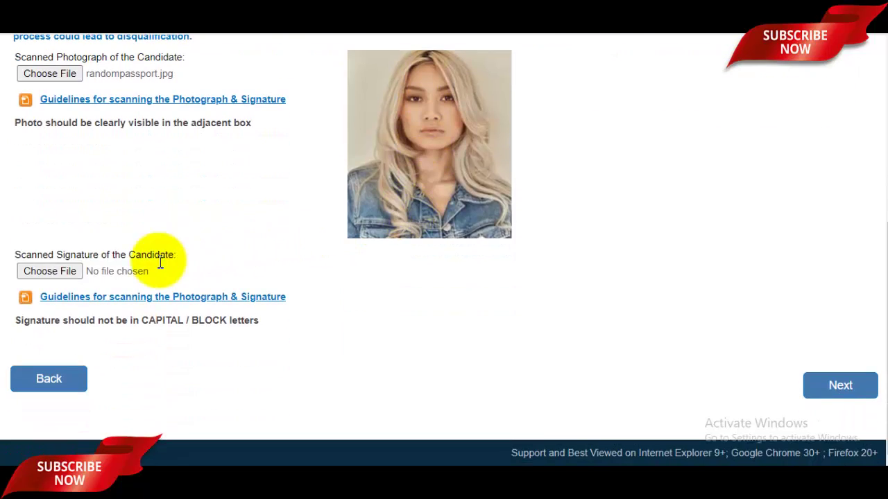
left_click(54, 276)
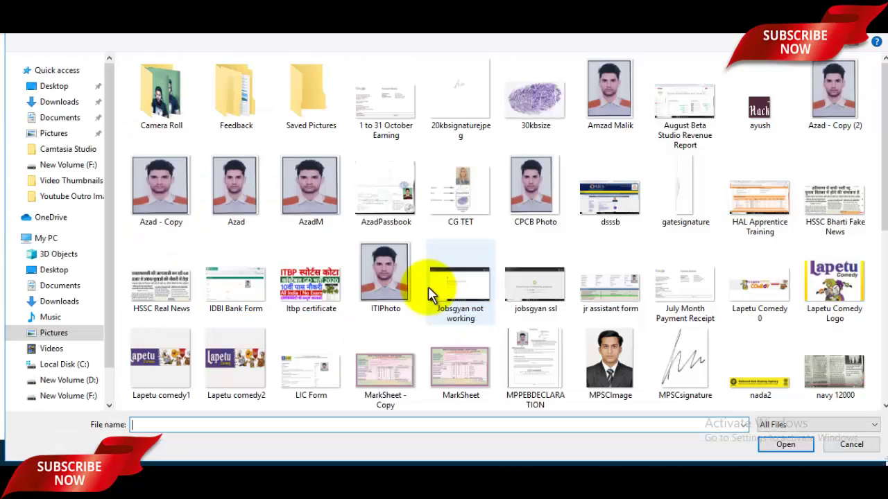
scroll(444, 291, "down", 5)
left_click(686, 267)
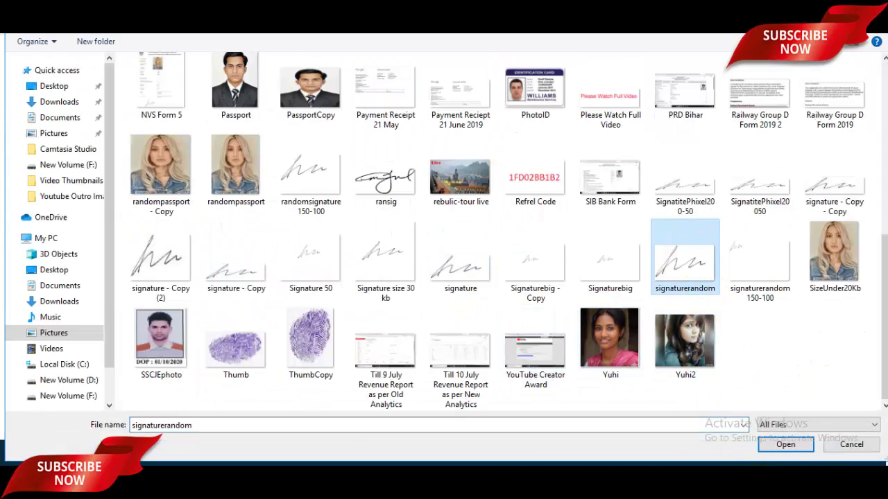
left_click(788, 445)
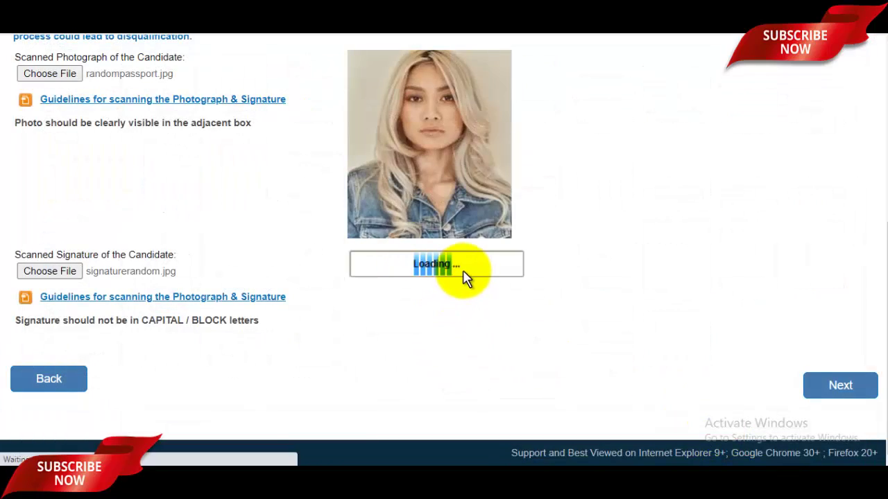
- Check the uploaded photograph and signature previews and proceed to the Details stage
scroll(503, 270, "up", 3)
scroll(499, 256, "down", 2)
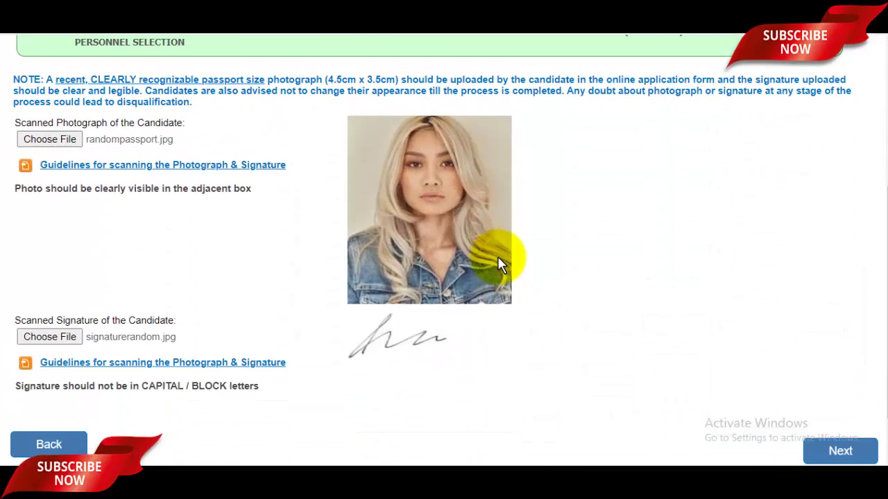
scroll(499, 263, "up", 3)
scroll(694, 333, "down", 3)
left_click(840, 390)
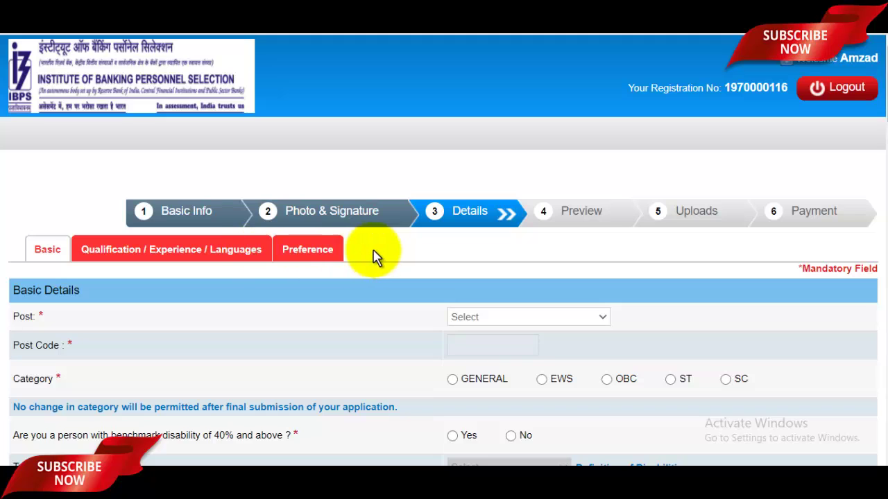
- Set the post to I.T. Officer (Scale-I) and the category to GENERAL in the basic details
scroll(378, 253, "down", 2)
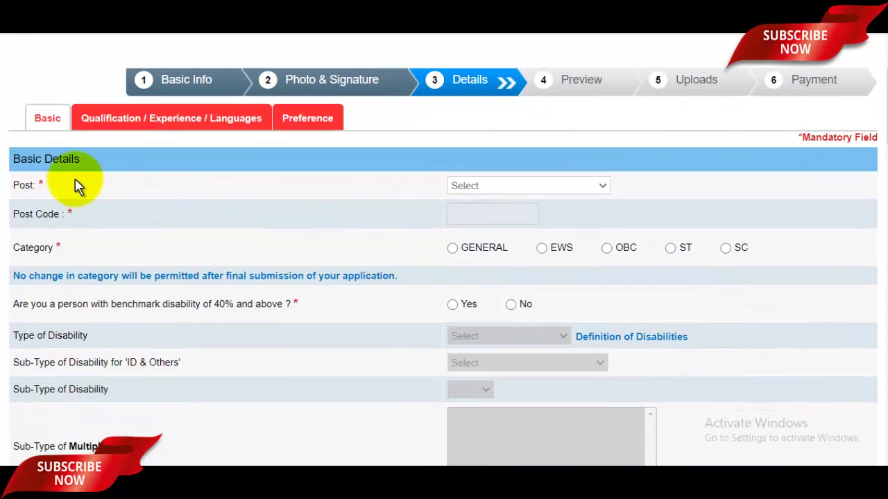
left_click(502, 186)
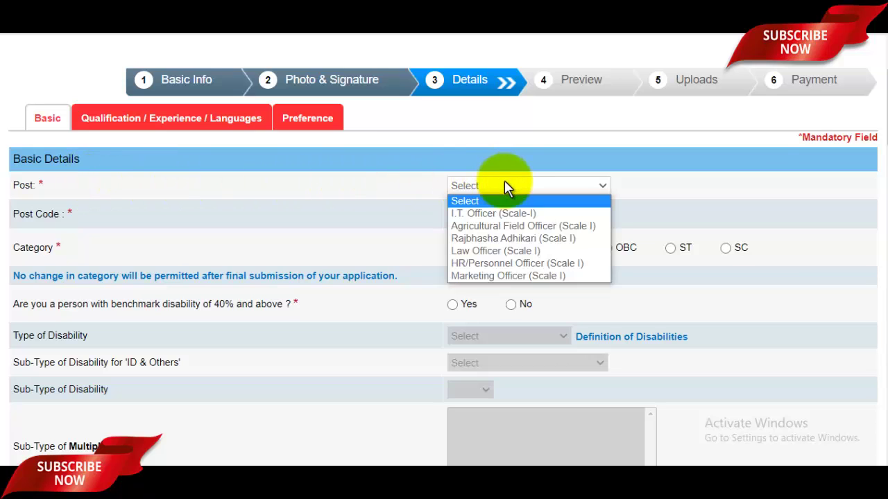
left_click(496, 214)
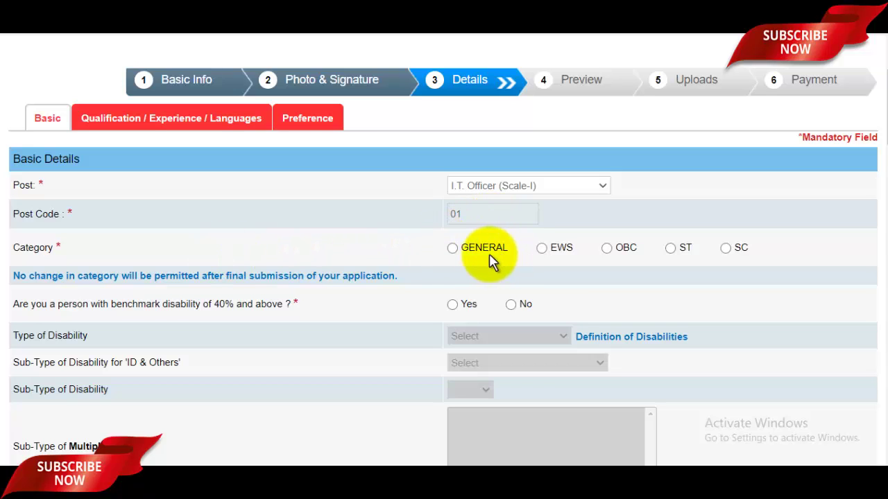
left_click(453, 250)
left_click(562, 189)
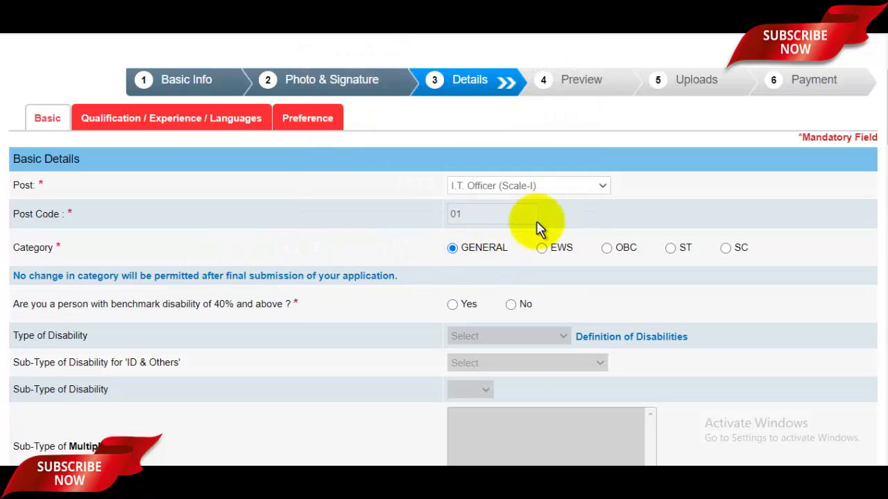
- Answer No to the benchmark disability question and review the compensatory time, scribe and community questions below it
scroll(539, 229, "down", 2)
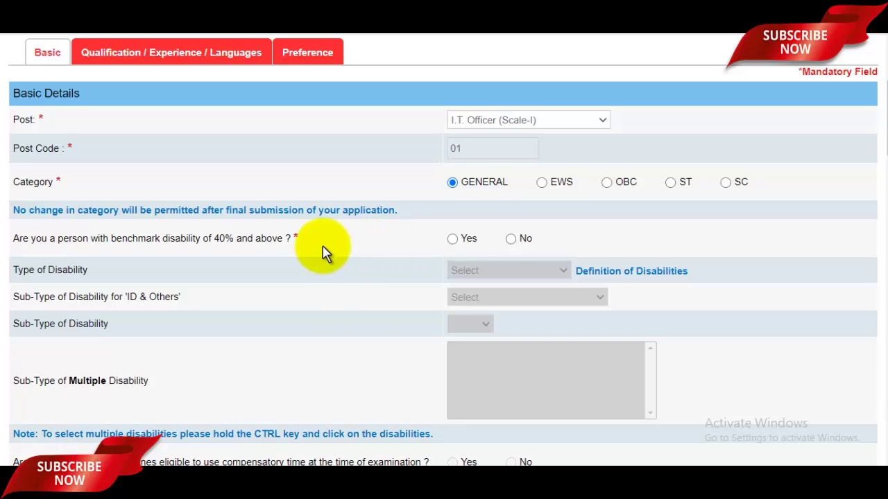
left_click(511, 240)
scroll(523, 250, "down", 2)
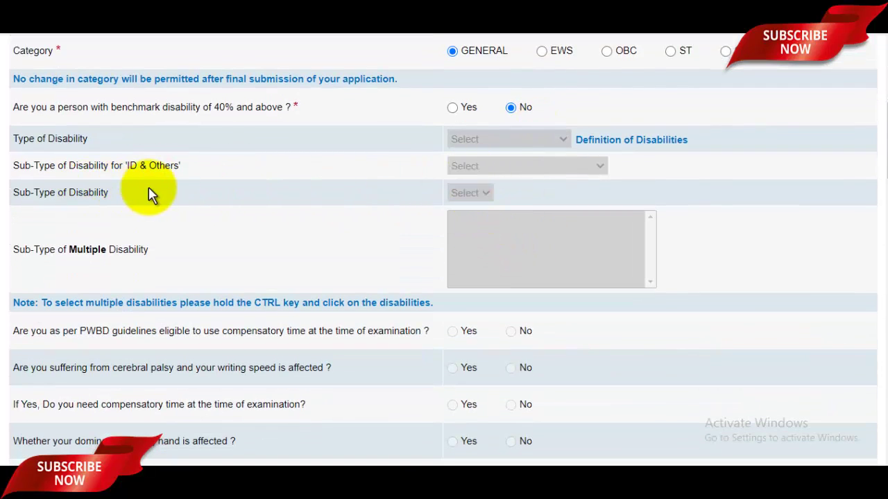
scroll(347, 178, "down", 2)
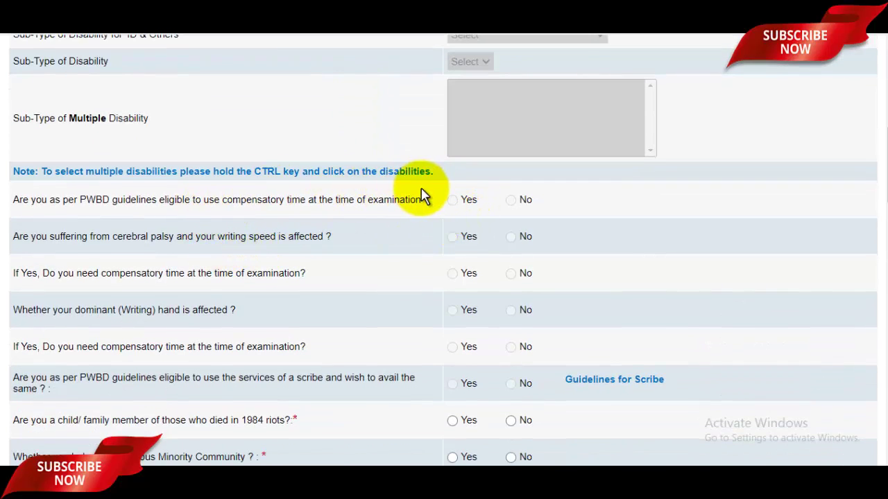
scroll(423, 197, "down", 1)
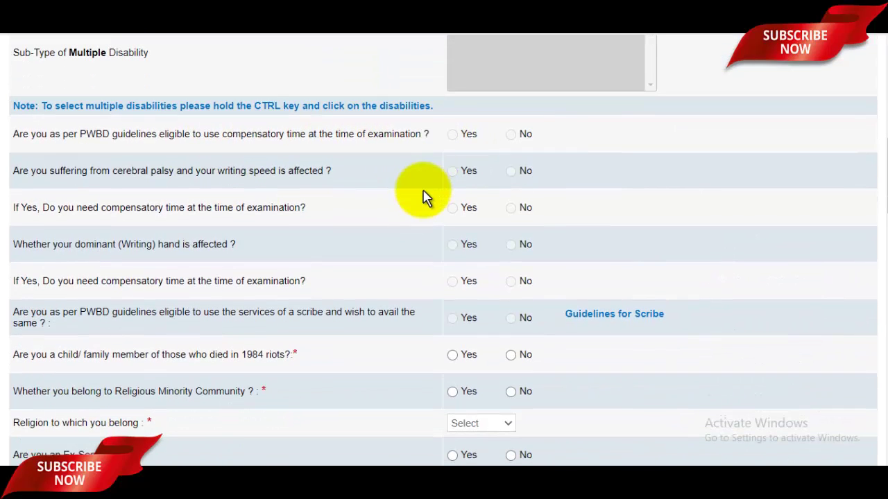
scroll(451, 201, "down", 1)
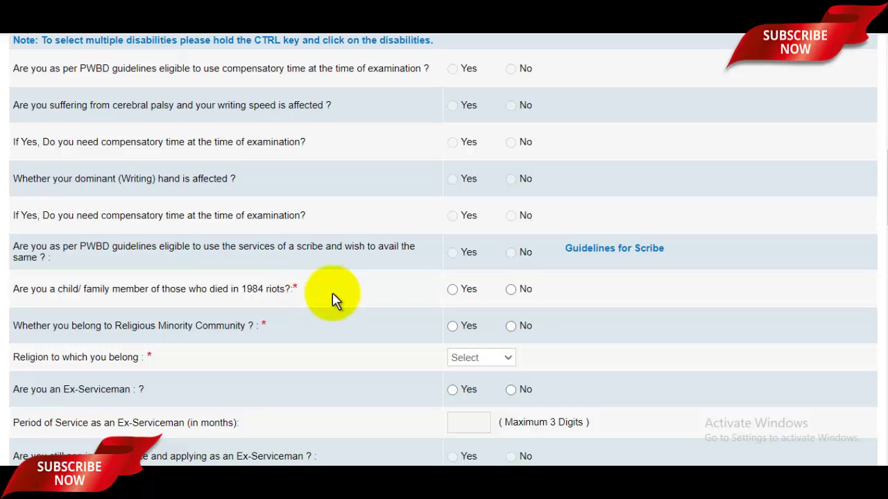
- Answer No to the 1984 riots and religious minority community questions and set the religion to Muslim
left_click(513, 290)
scroll(340, 316, "down", 1)
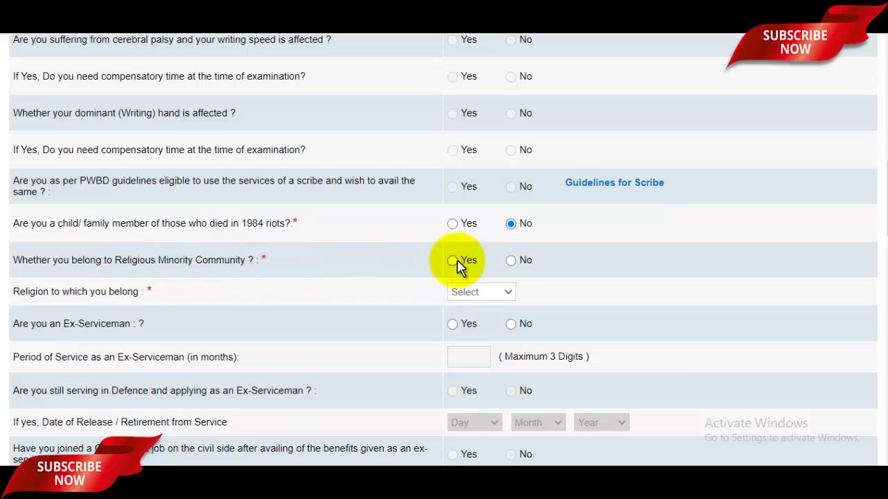
left_click(511, 263)
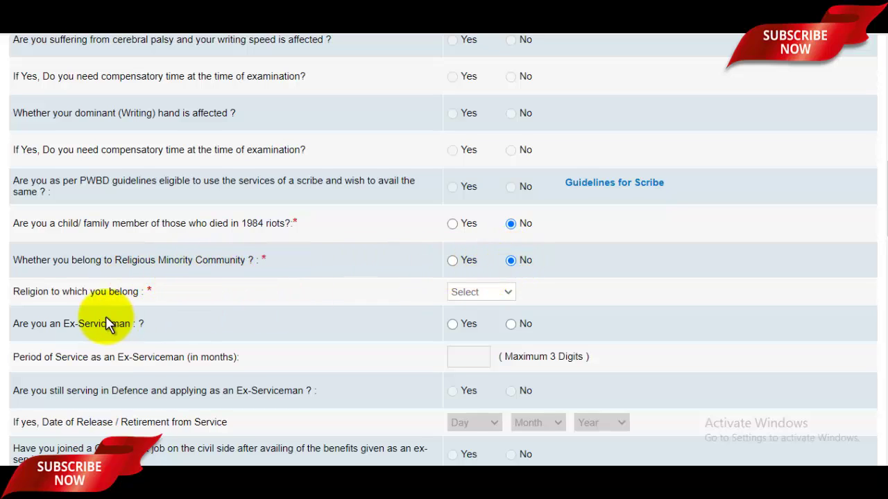
left_click(501, 293)
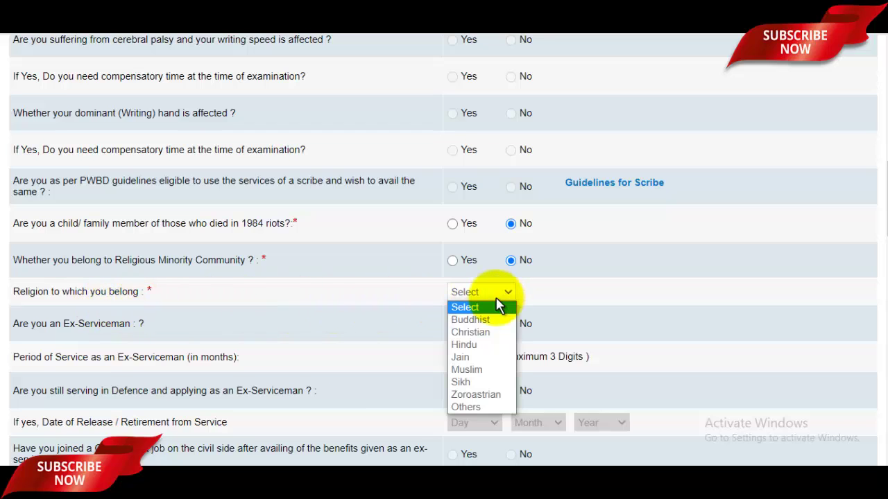
left_click(471, 369)
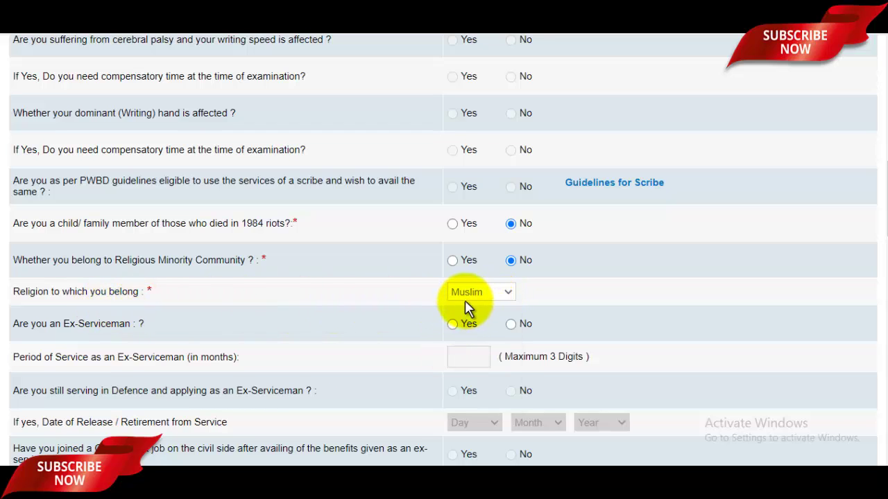
- Answer No to the Ex-Serviceman question and review the defence service and government job questions below it
scroll(130, 340, "down", 1)
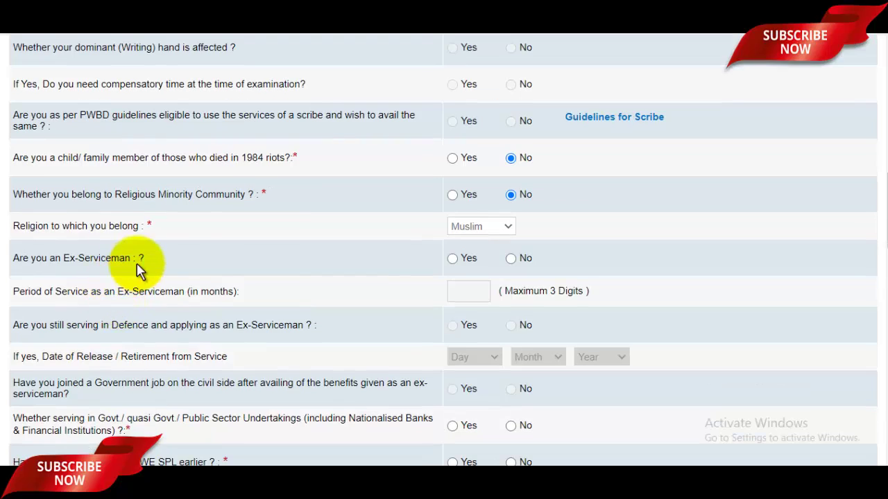
left_click(510, 260)
scroll(513, 262, "down", 1)
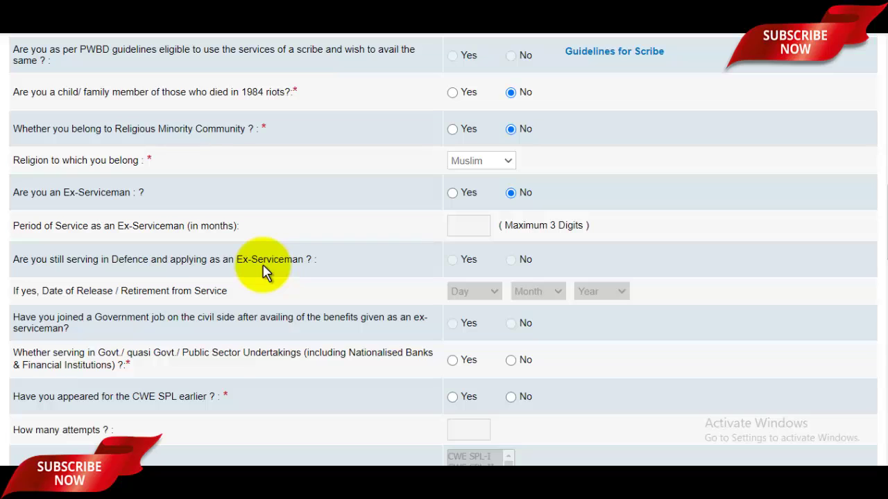
scroll(317, 250, "down", 1)
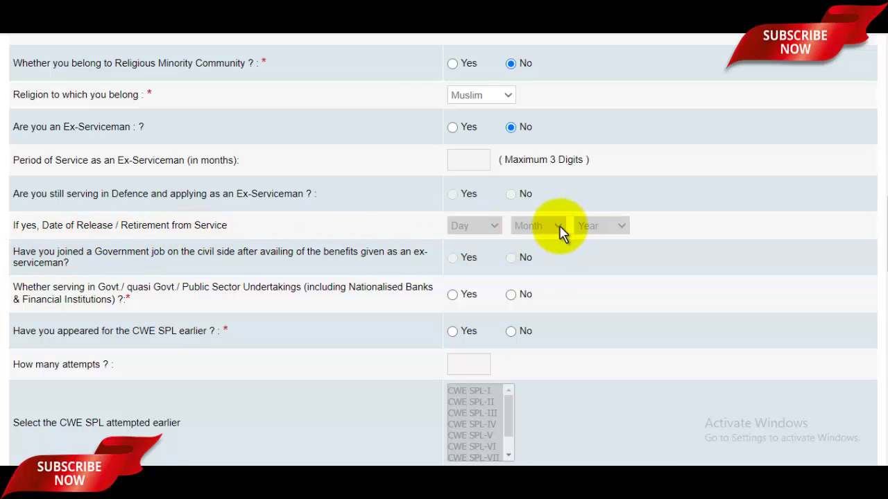
scroll(380, 240, "down", 1)
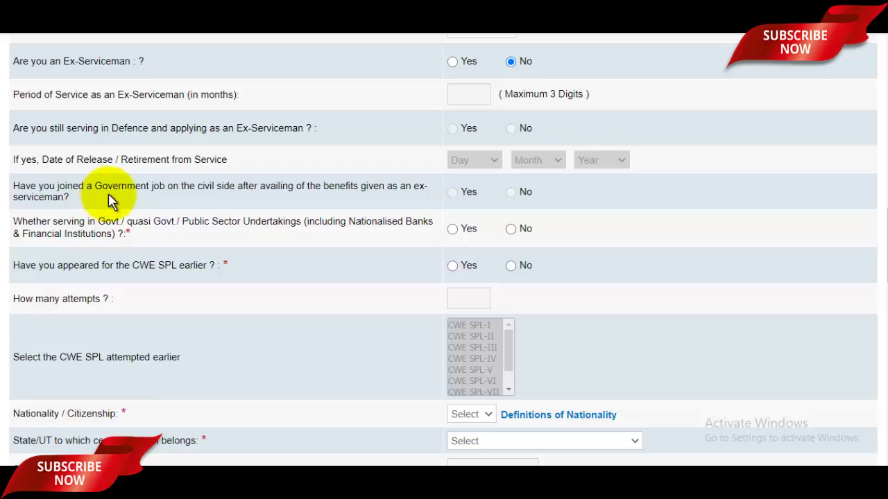
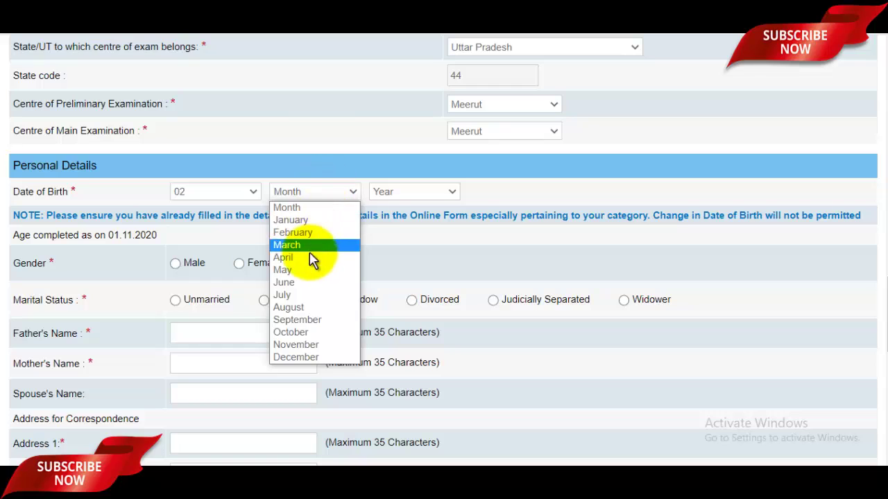
- Complete the candidate's date of birth by choosing its month and year in the personal details
left_click(300, 271)
left_click(395, 192)
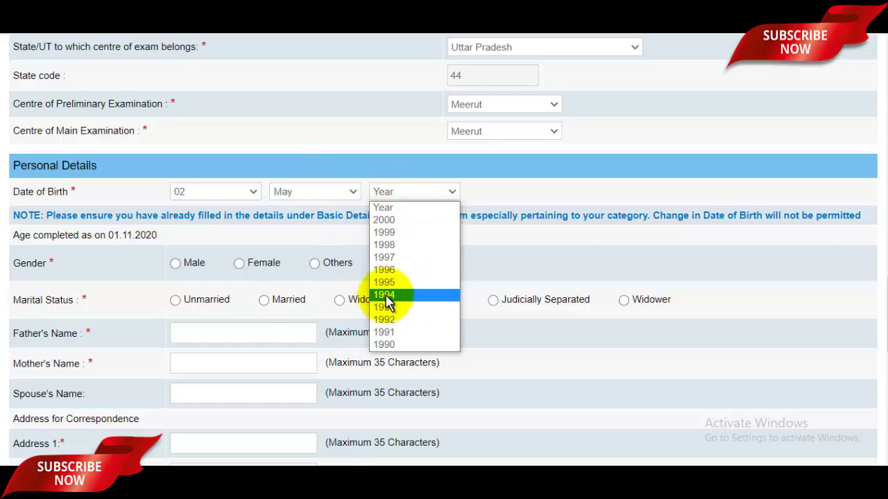
left_click(391, 260)
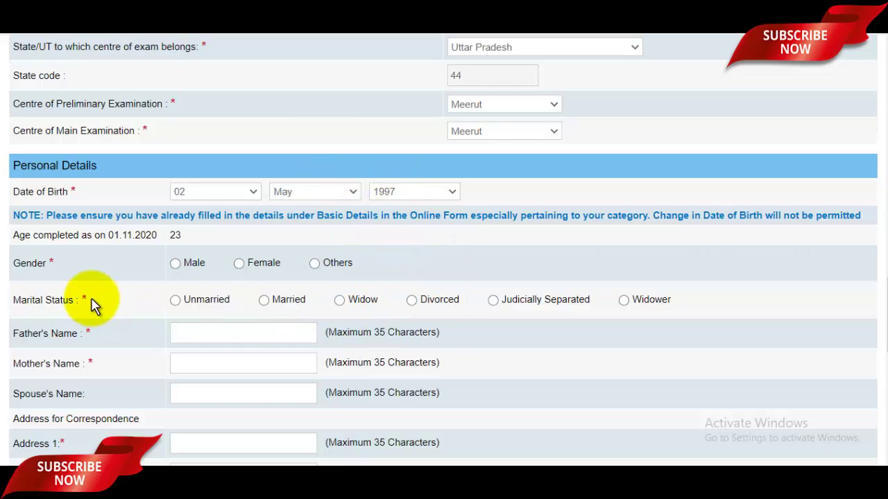
- Set the gender to Male and marital status to Unmarried, and fill in the father's and mother's names
scroll(247, 263, "down", 1)
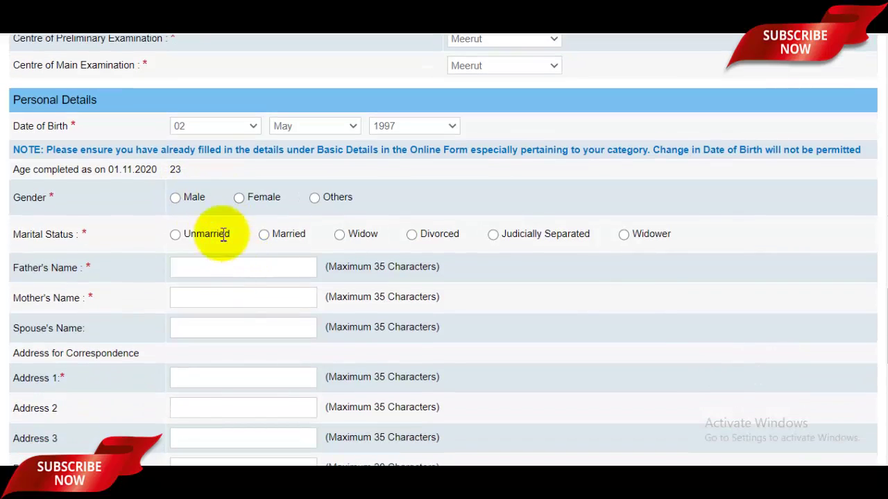
left_click(176, 198)
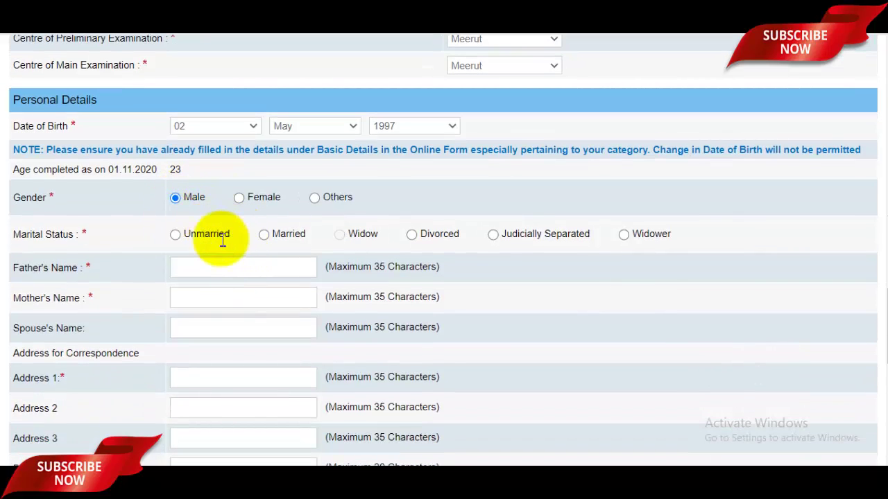
left_click(174, 235)
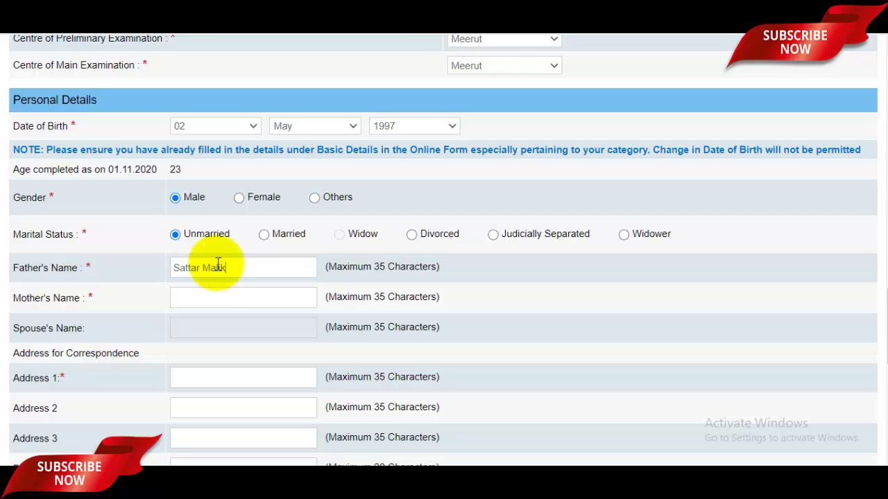
left_click(227, 299)
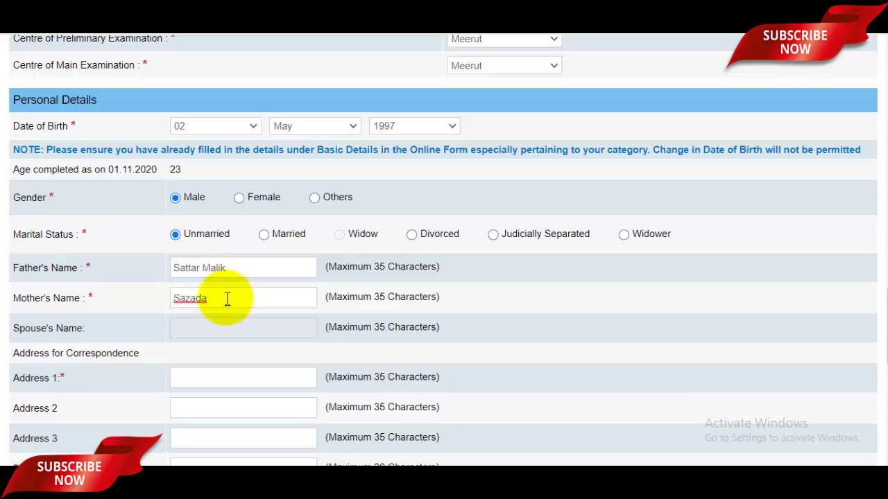
- Fill in the first two address lines and the district of the candidate's correspondence address
scroll(208, 284, "down", 1)
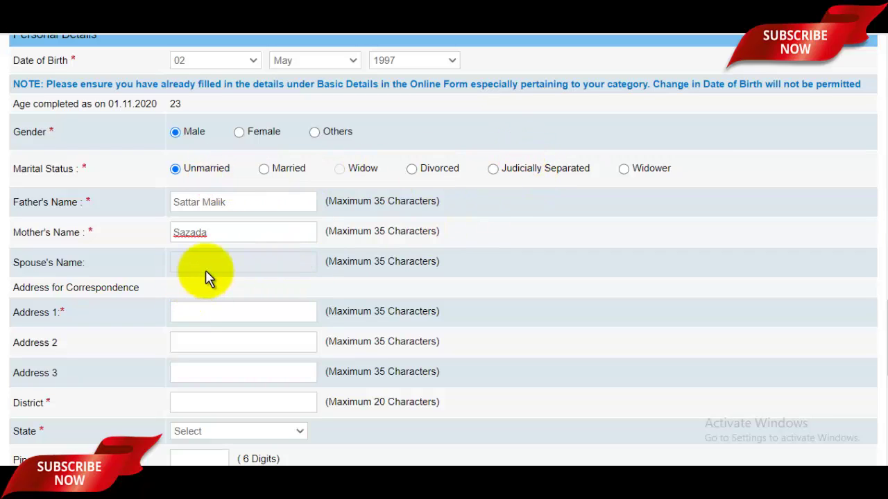
scroll(205, 278, "down", 1)
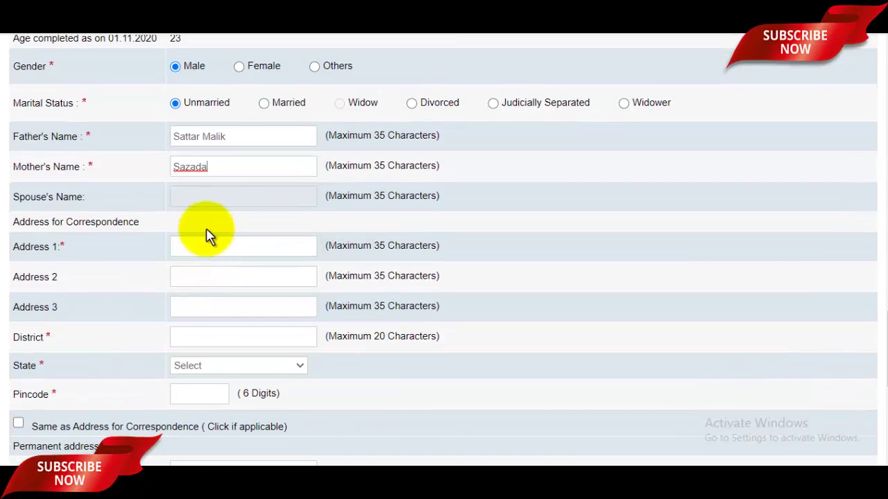
left_click(203, 257)
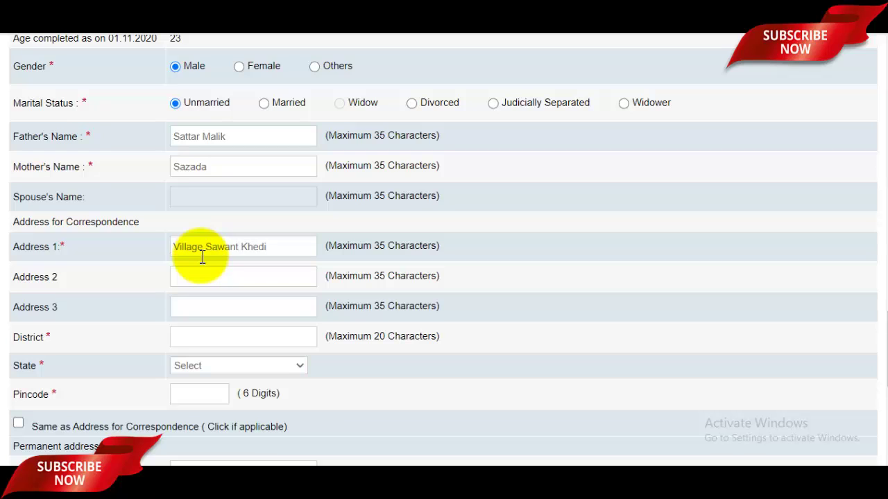
left_click(221, 276)
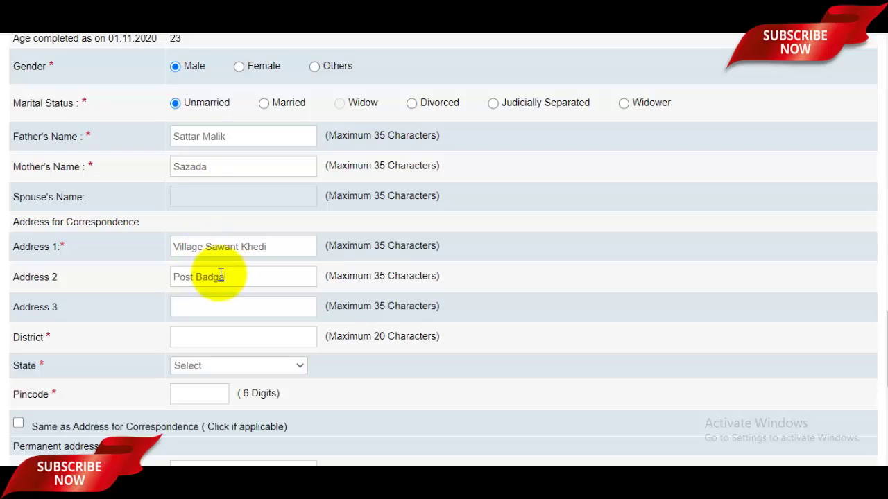
type("Post Badgaon")
left_click(225, 331)
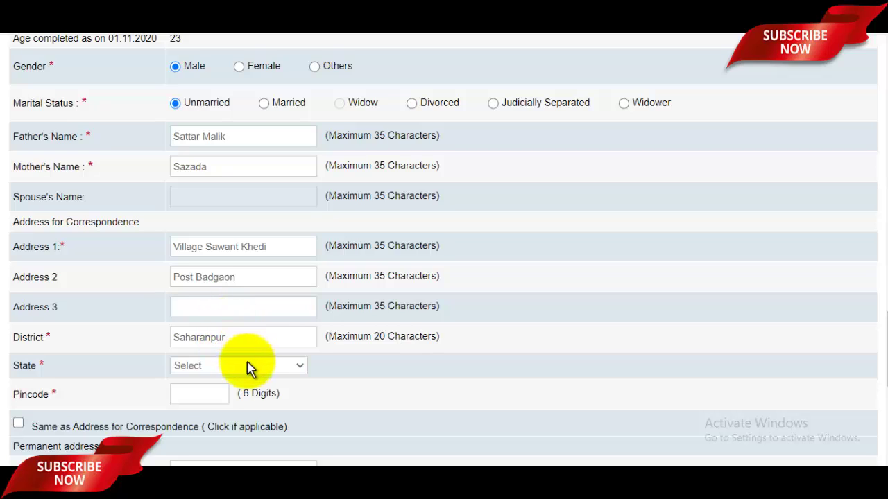
- Select the state and enter the six-digit postal pincode of the correspondence address
left_click(247, 365)
scroll(229, 181, "down", 5)
left_click(217, 325)
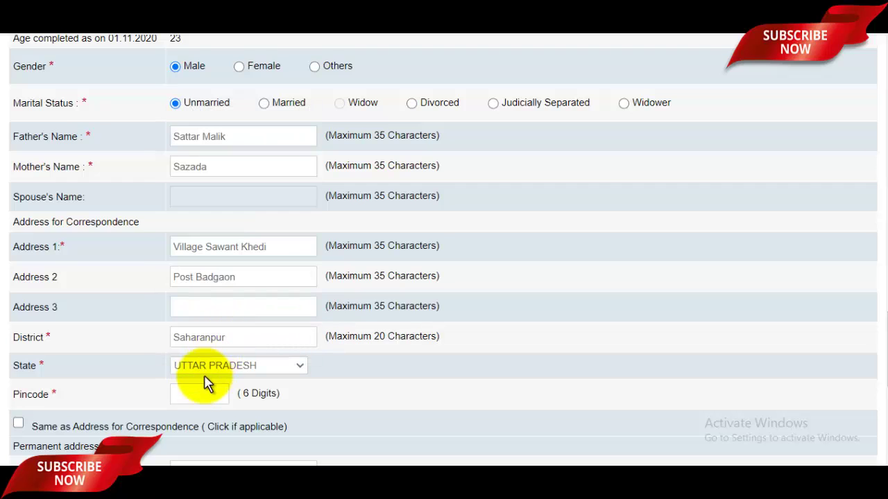
left_click(200, 394)
type("24700")
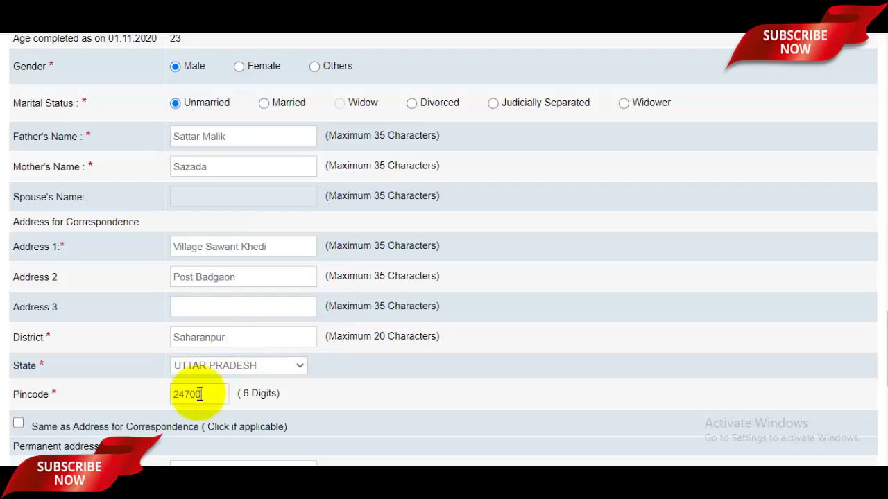
type("1")
- Mark the permanent address as the same as the correspondence address and choose Communication Address for GST invoicing
scroll(396, 188, "down", 1)
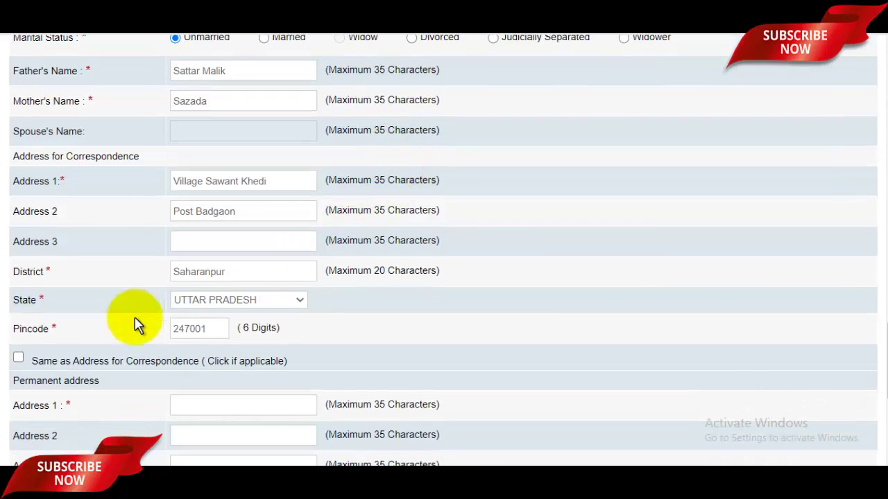
scroll(192, 295, "down", 1)
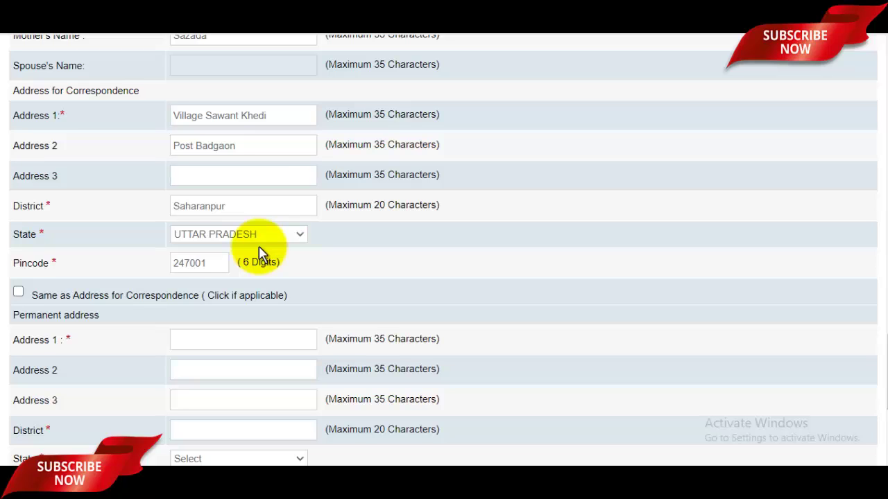
left_click(18, 292)
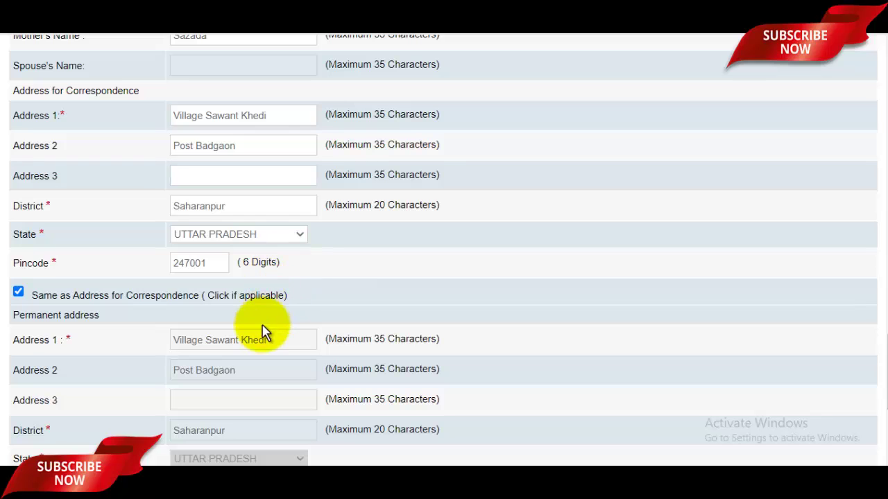
scroll(284, 309, "down", 4)
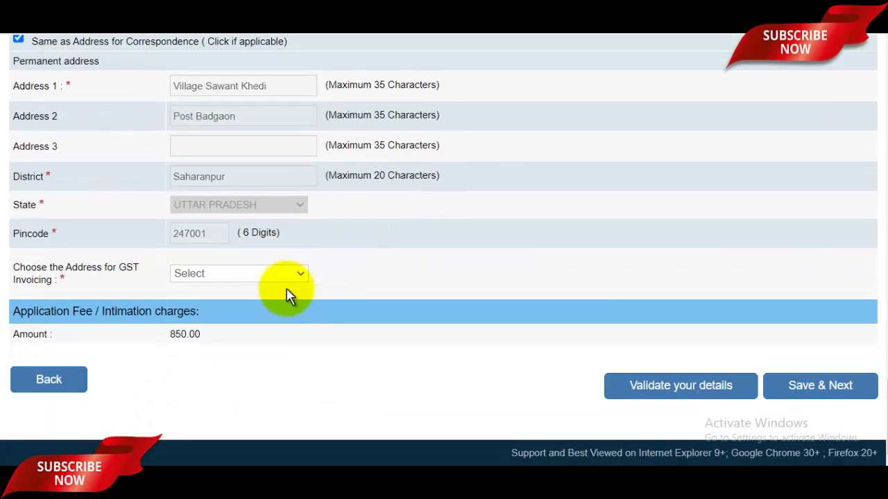
left_click(220, 278)
left_click(206, 305)
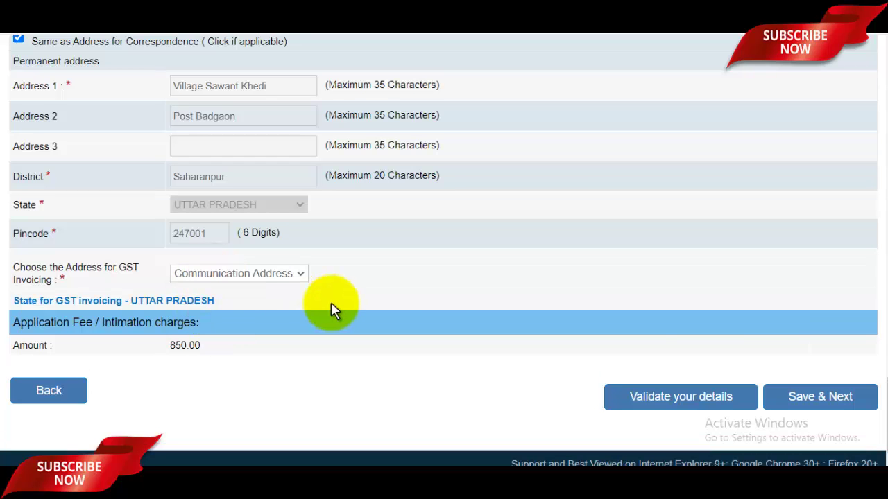
- Review the completed basic and personal details, and save them to proceed to the Qualification / Experience / Languages section
scroll(577, 291, "up", 4)
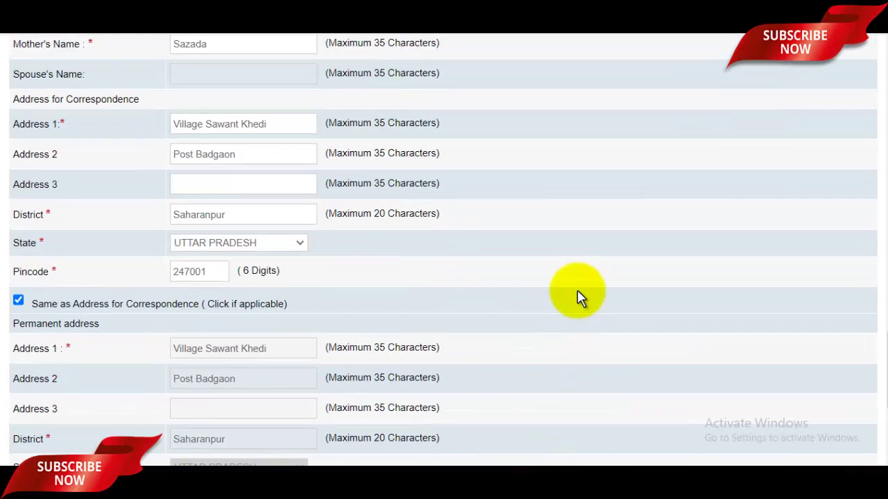
scroll(577, 290, "up", 8)
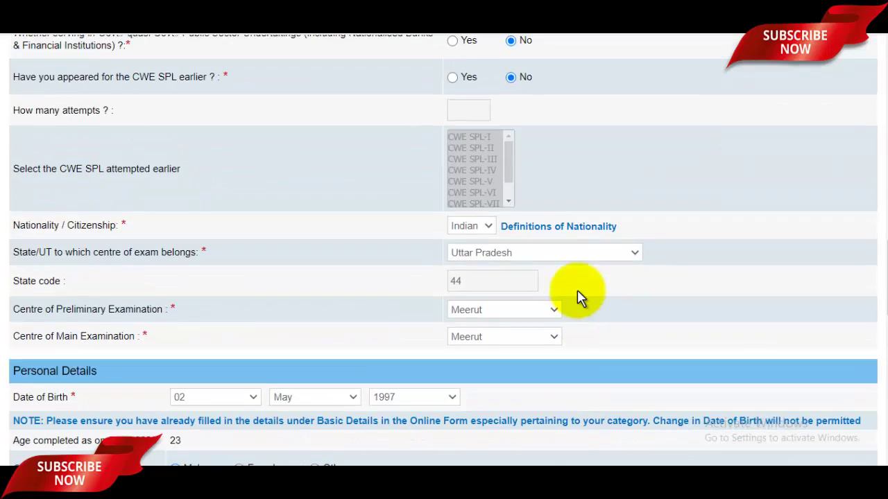
scroll(577, 289, "up", 3)
scroll(577, 290, "down", 10)
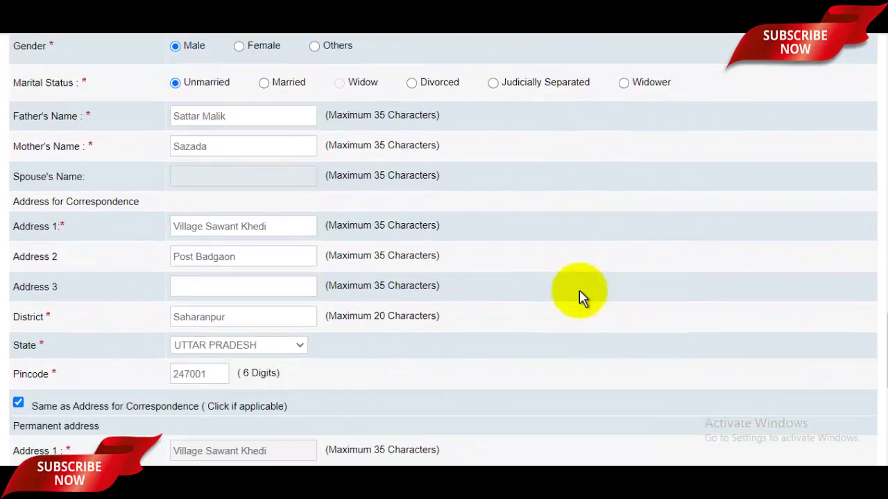
scroll(579, 290, "down", 6)
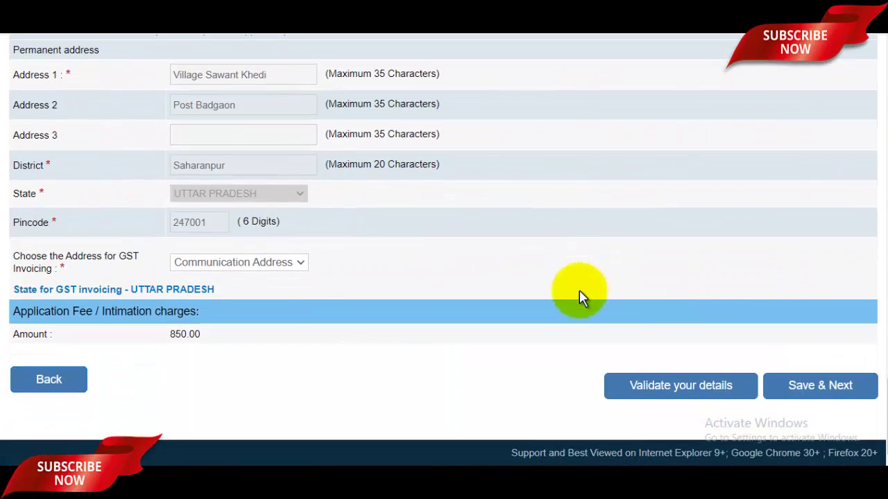
left_click(810, 387)
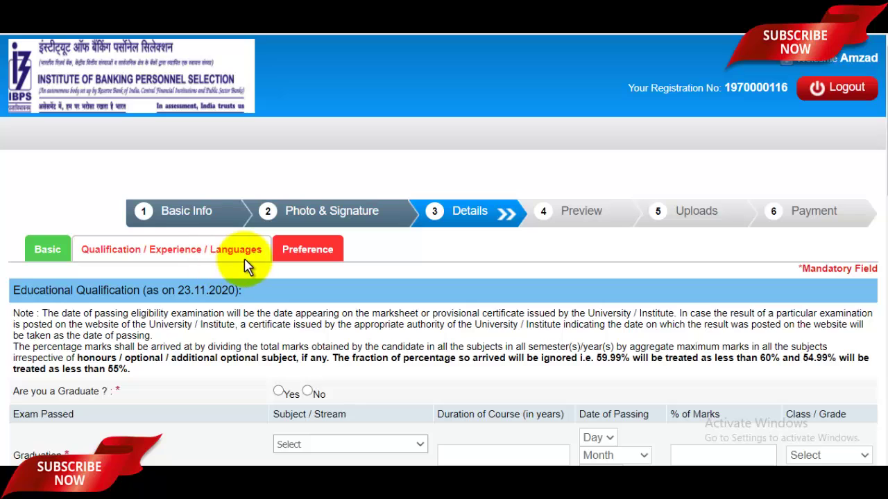
- Mark the candidate as a graduate, choose Law as the graduation subject, and enter a course duration of 4 years
scroll(248, 265, "down", 2)
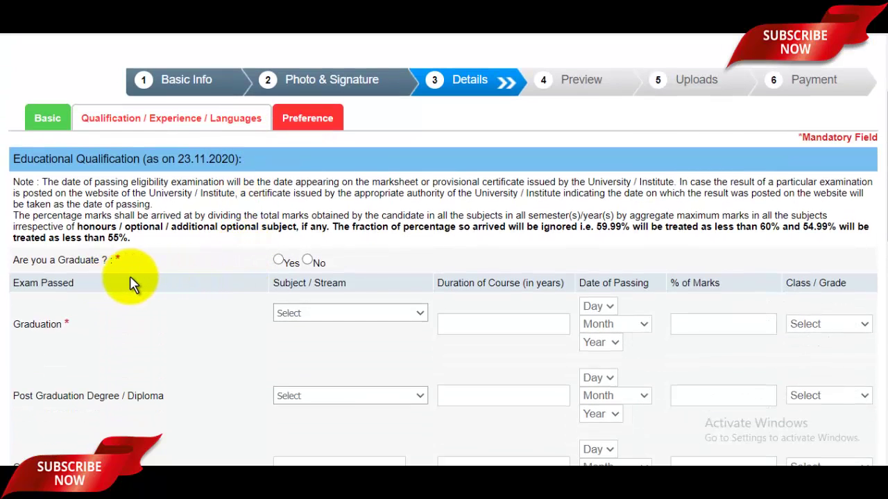
left_click(278, 261)
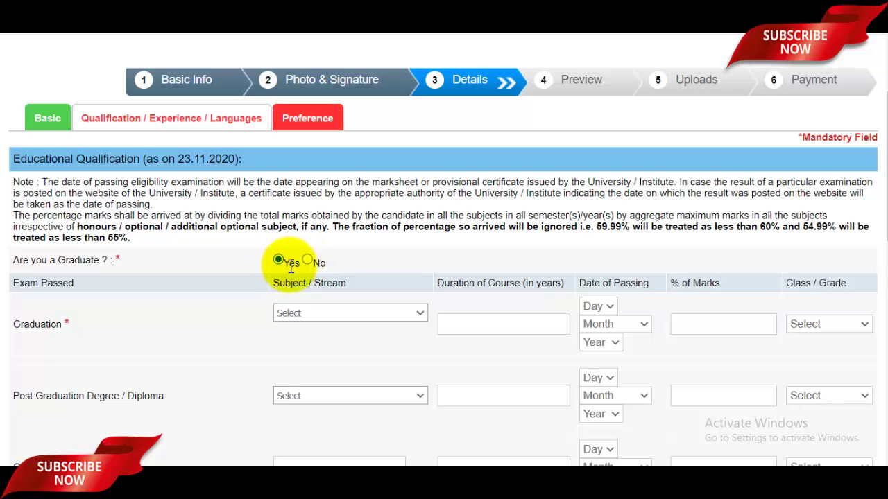
left_click(321, 317)
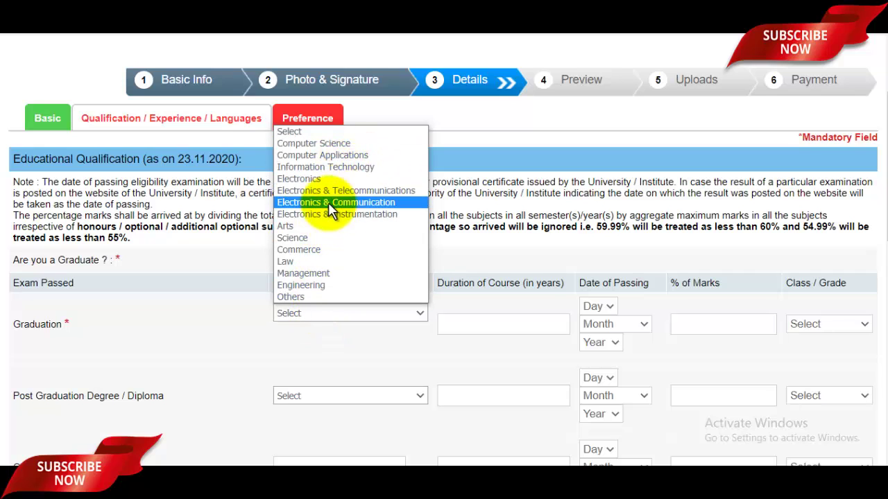
left_click(306, 264)
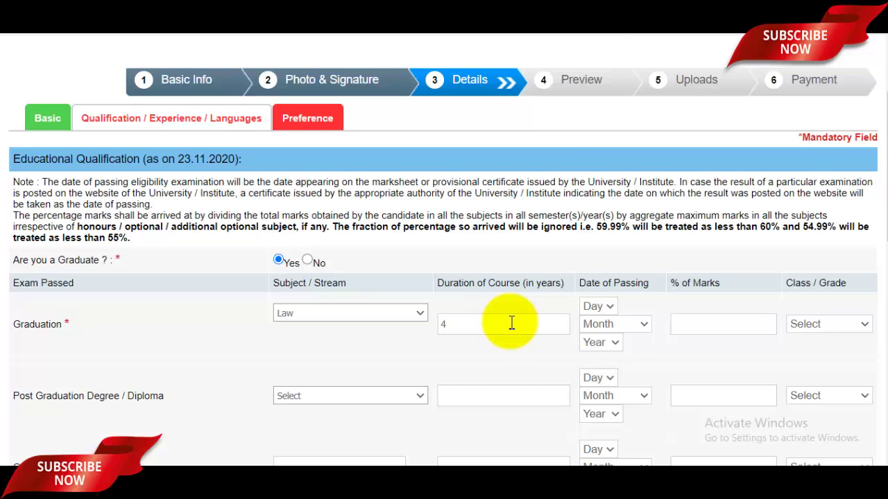
- Set the graduation date of passing to 14 September 2016
left_click(602, 307)
left_click(593, 218)
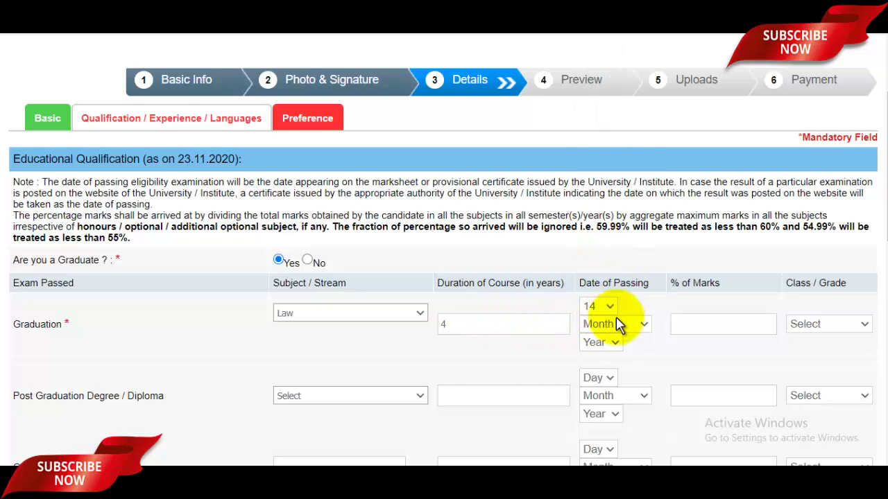
left_click(611, 324)
left_click(597, 261)
left_click(614, 343)
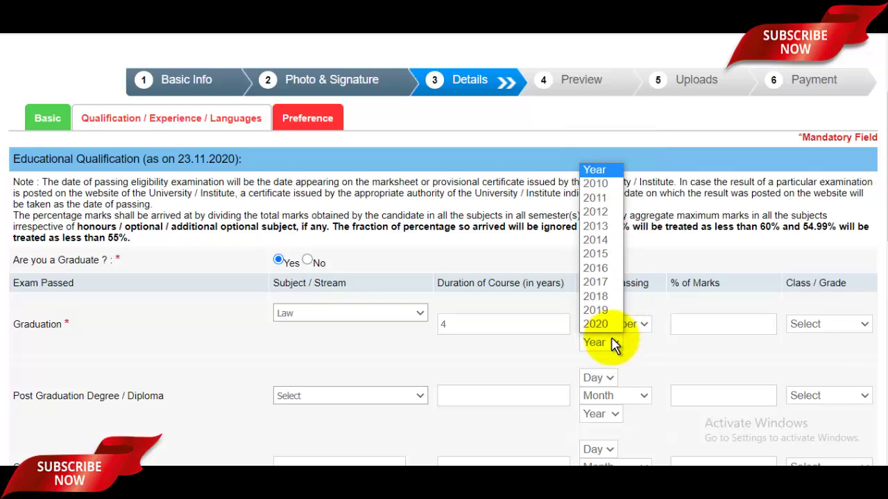
left_click(595, 268)
- Enter 96.00 as the graduation percentage of marks and choose First Class as the grade
left_click(727, 321)
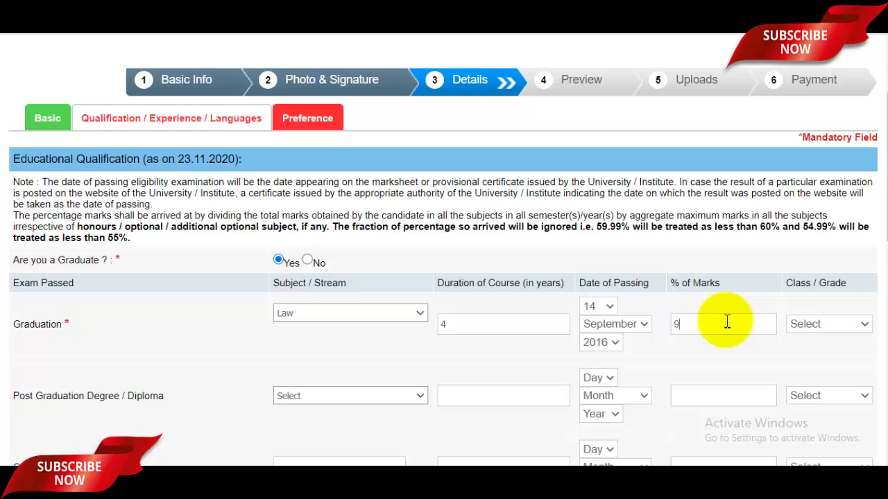
left_click(846, 326)
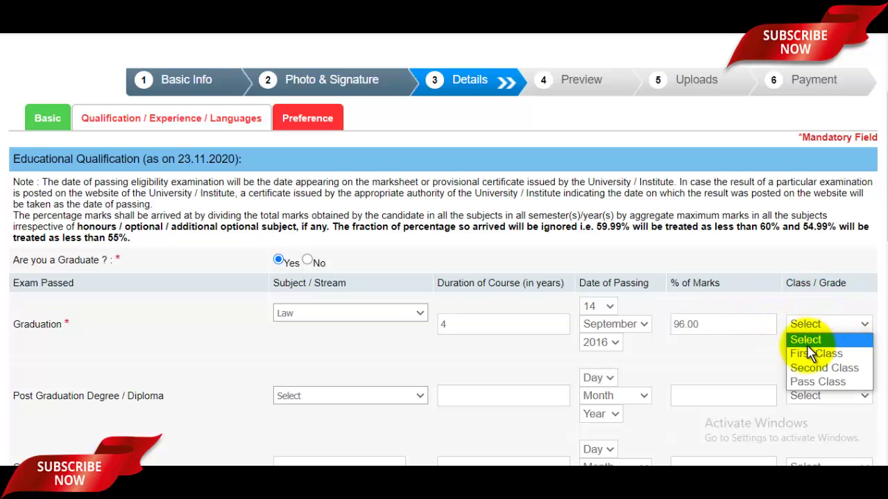
left_click(808, 354)
- Check the post graduation subject options without choosing one, and answer Yes to having passed the DOEACC 'B' level Examination
scroll(672, 298, "down", 3)
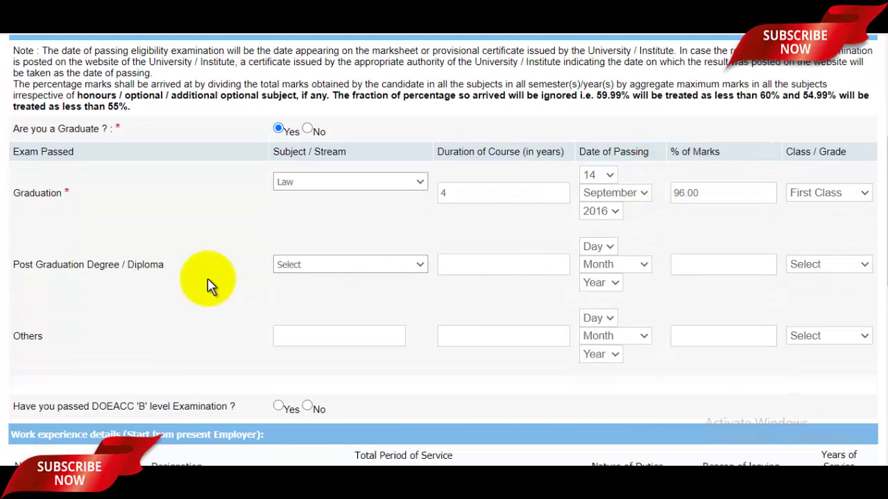
left_click(340, 267)
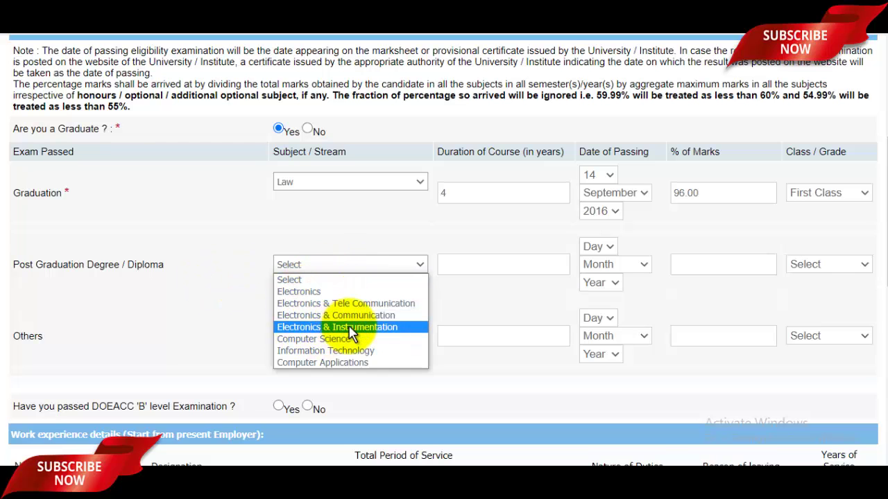
left_click(479, 312)
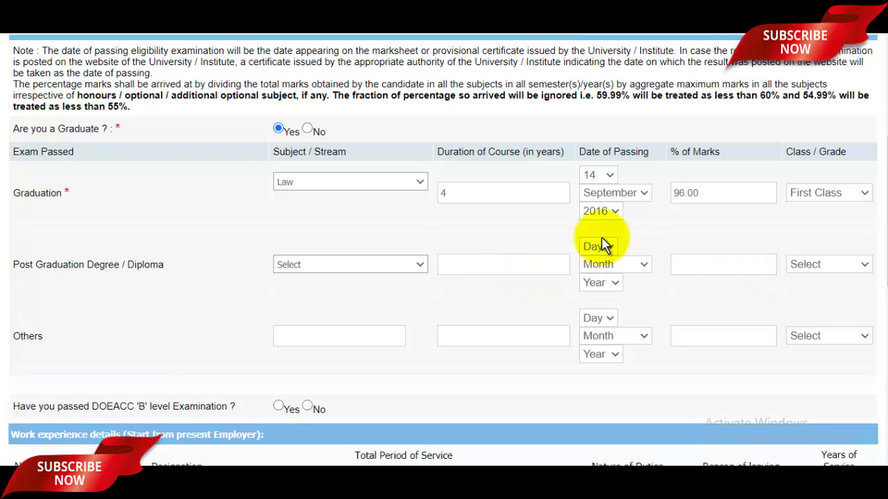
scroll(655, 239, "down", 2)
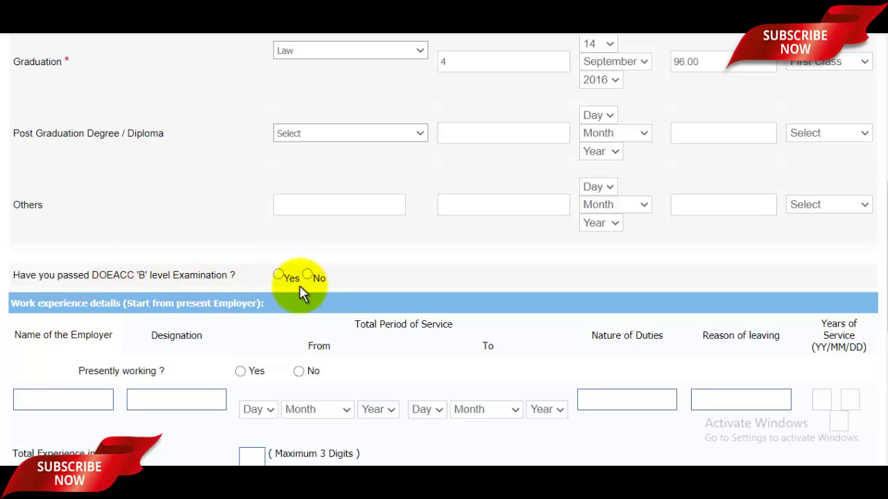
left_click(278, 276)
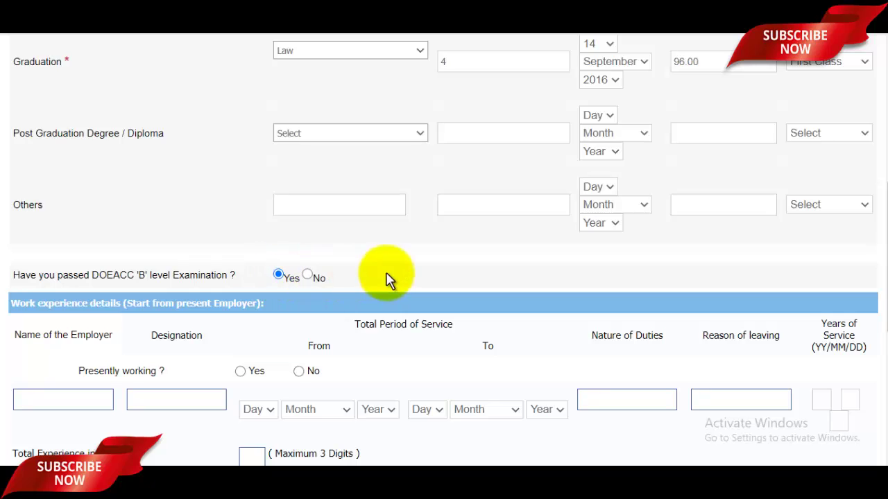
- Look over the employer, designation and service start fields, and answer No to presently working in the work experience details
scroll(386, 277, "down", 2)
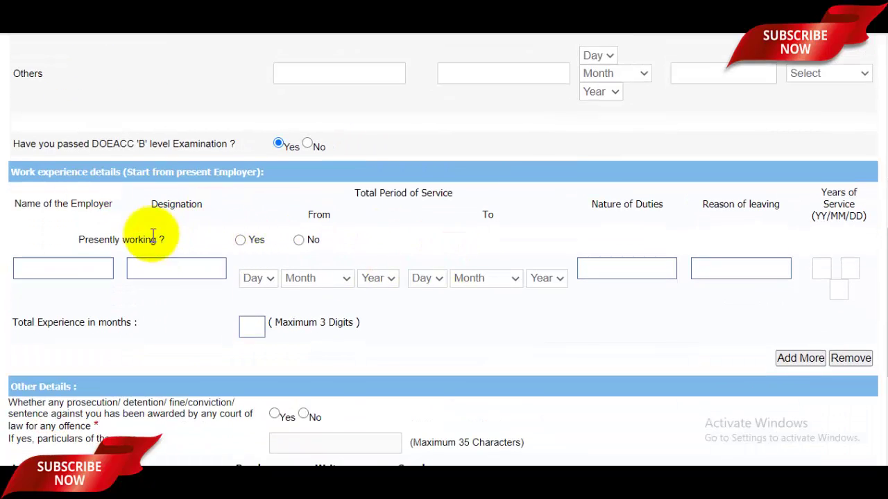
left_click(78, 269)
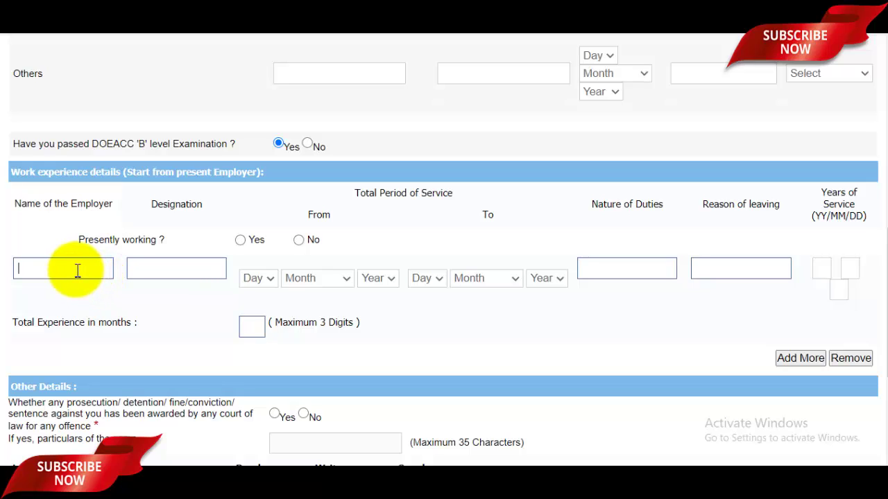
left_click(187, 272)
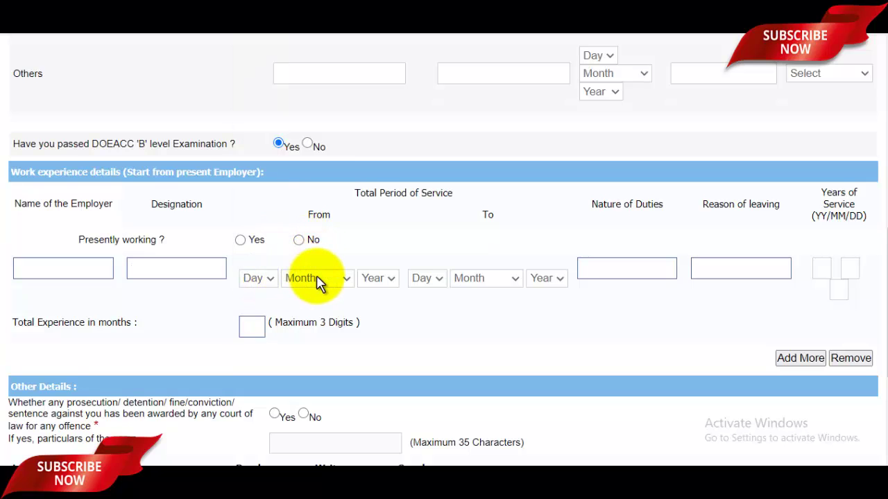
left_click(377, 280)
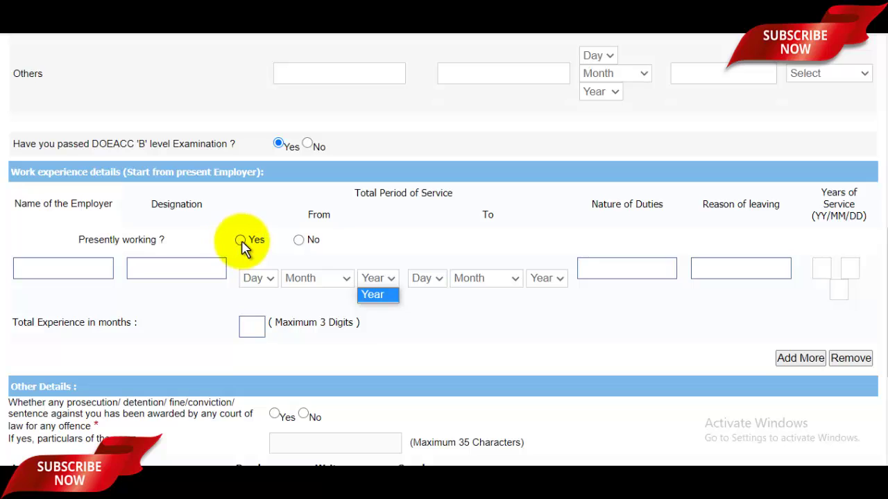
left_click(298, 240)
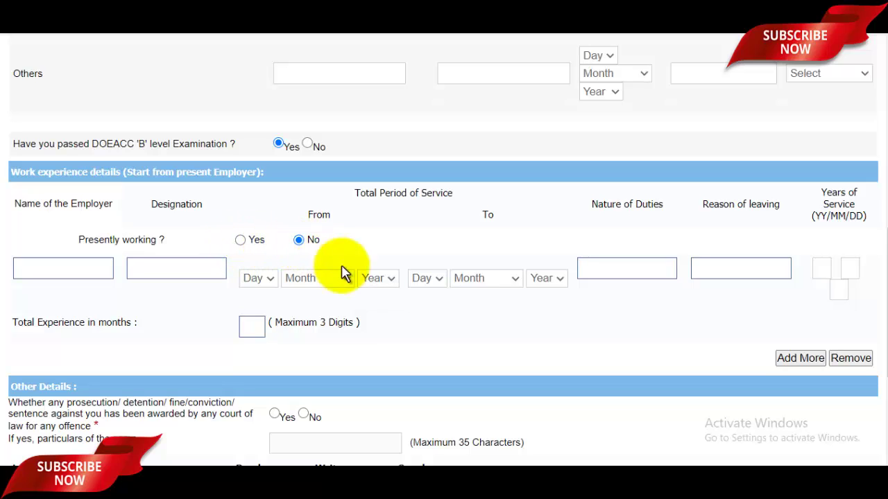
left_click(470, 281)
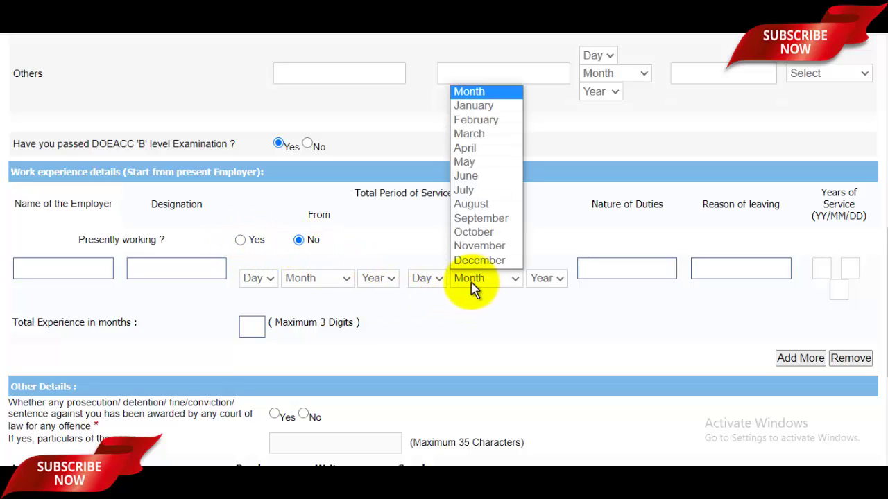
left_click(549, 299)
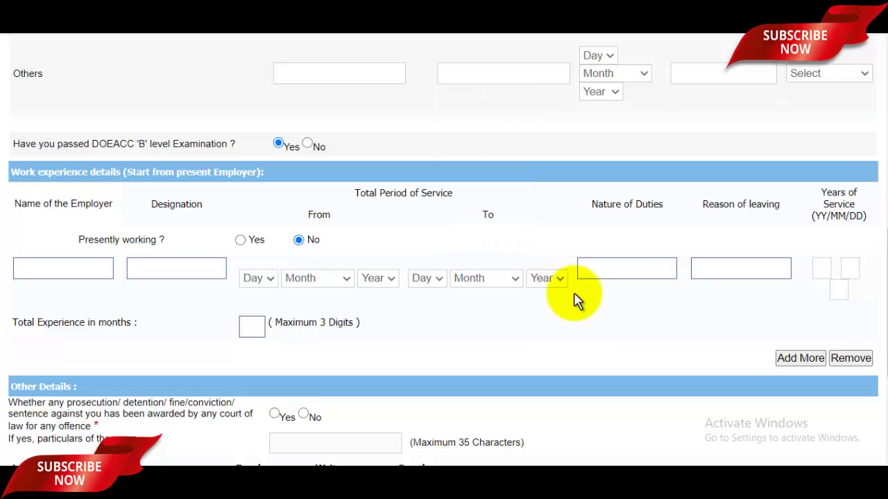
left_click(611, 275)
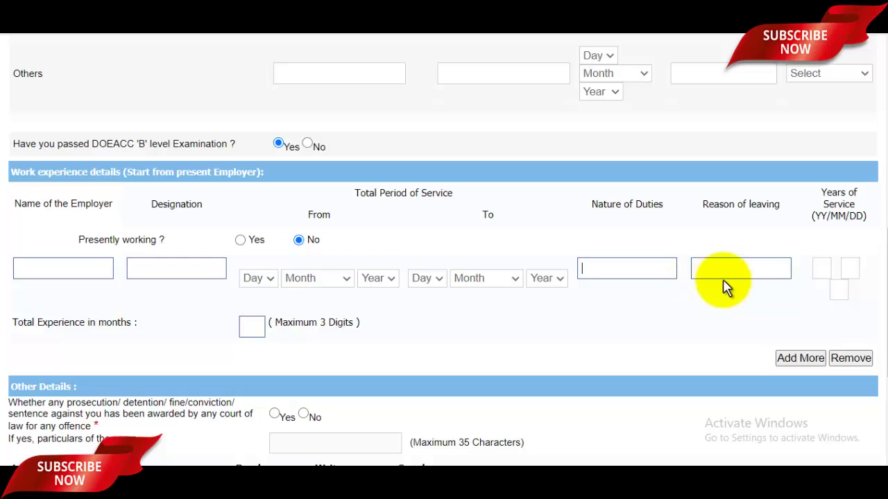
left_click(759, 268)
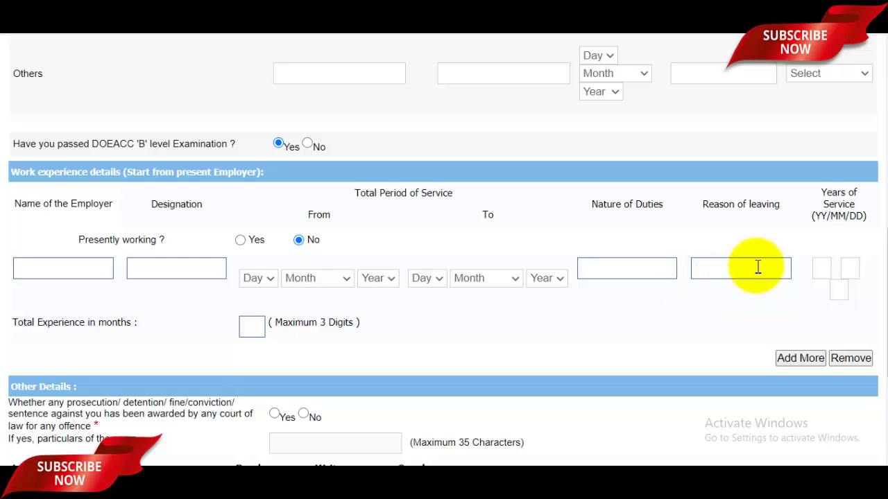
- Answer No to the prosecution or conviction question, and add Hindi as a known language with Read, Write and Speak
scroll(758, 268, "down", 3)
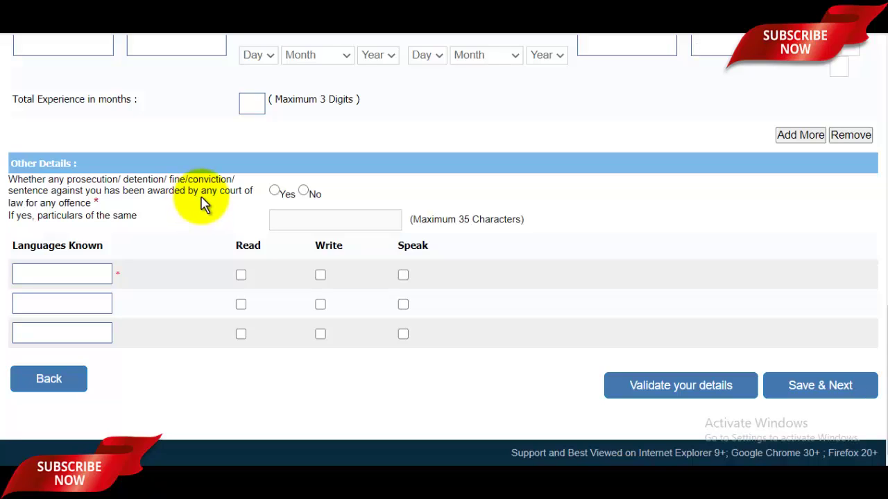
left_click(306, 192)
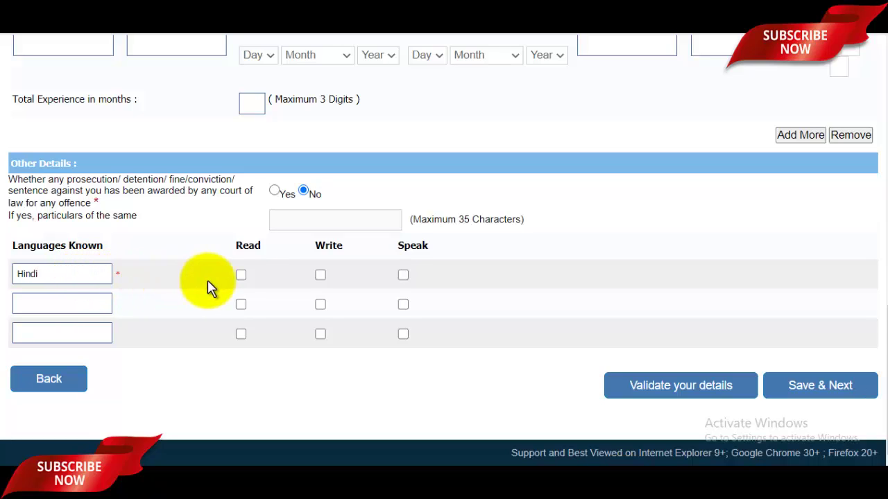
left_click(241, 276)
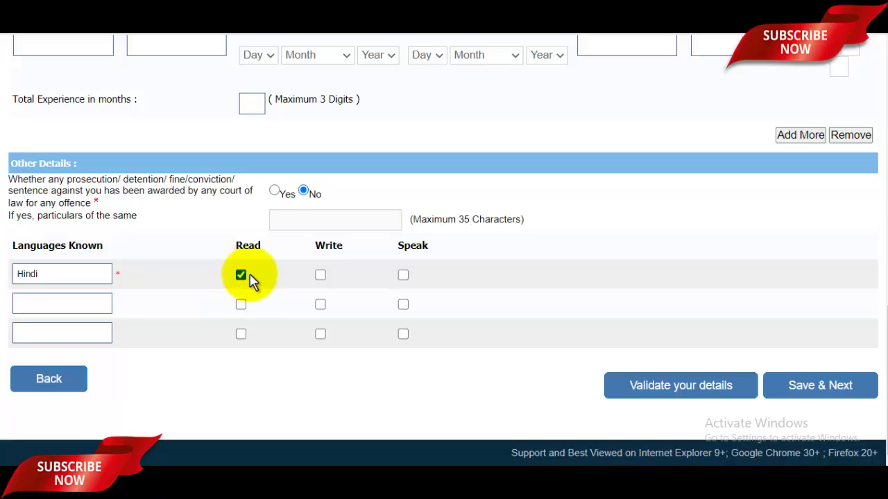
left_click(320, 277)
left_click(402, 278)
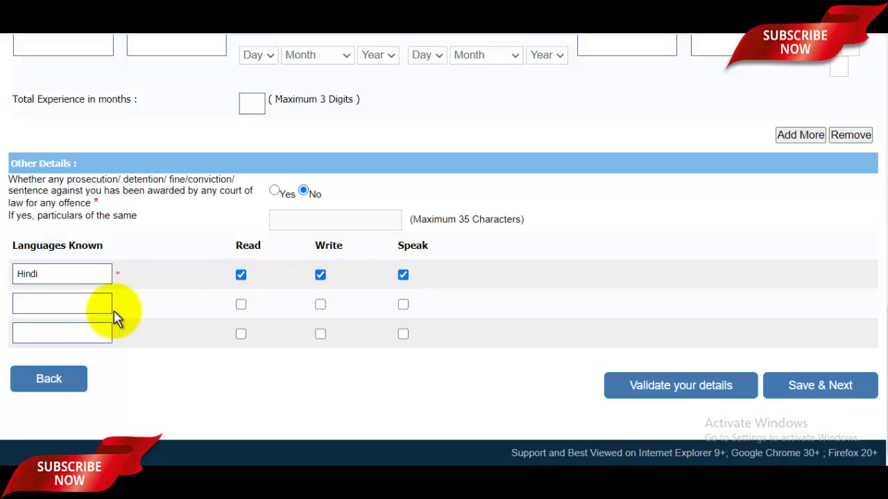
- Add English as the second known language and mark it for Read, Write and Speak
left_click(66, 310)
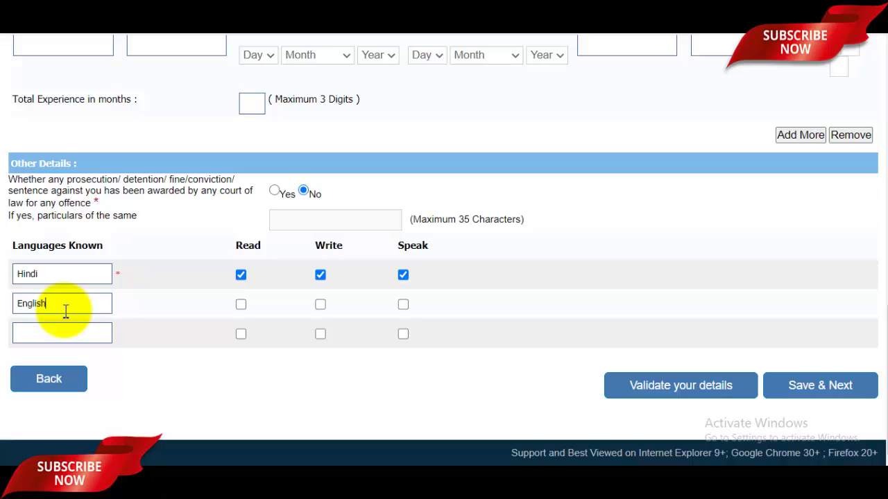
left_click(242, 307)
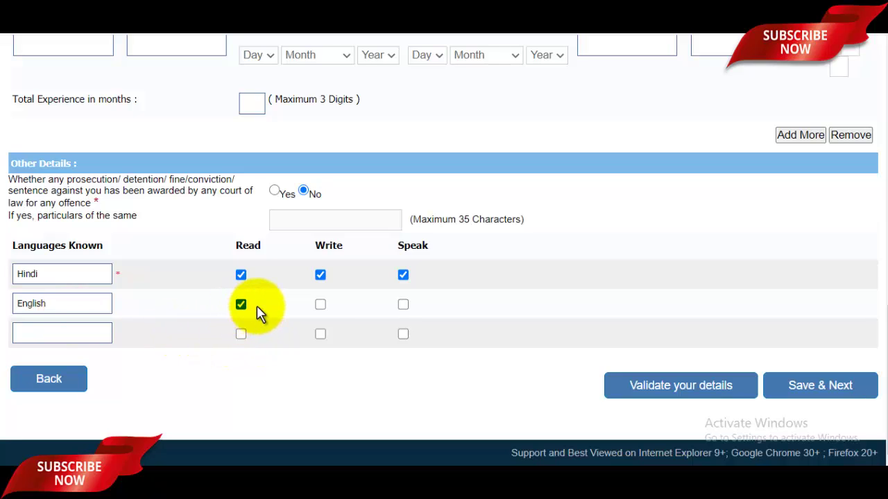
left_click(321, 305)
left_click(403, 306)
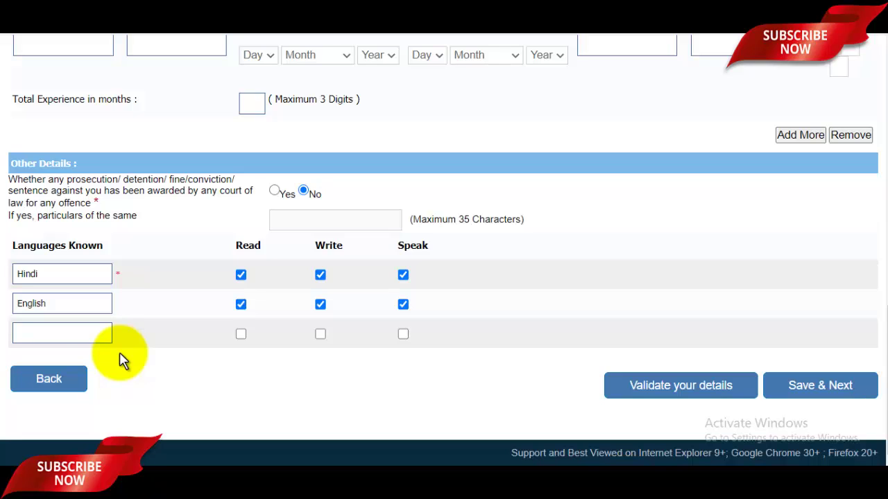
left_click(60, 326)
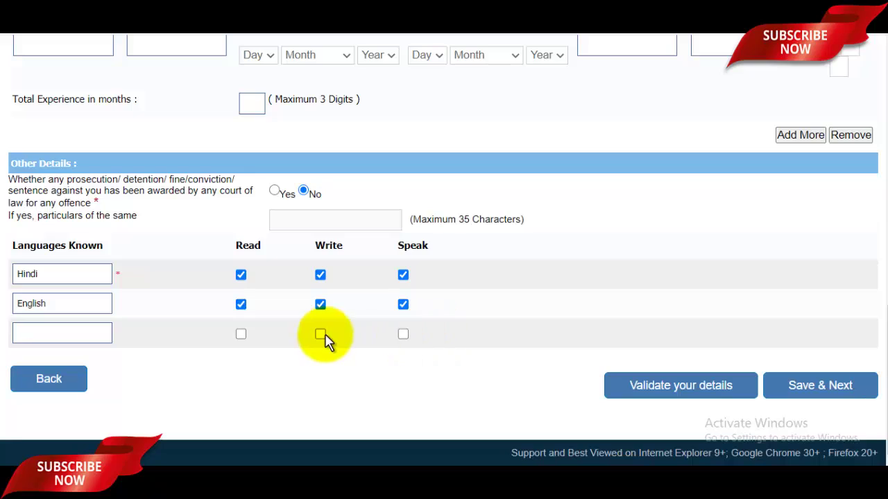
- Review the completed qualification, experience and language details, and save them to proceed to the Preference section
scroll(499, 315, "up", 5)
scroll(614, 325, "up", 3)
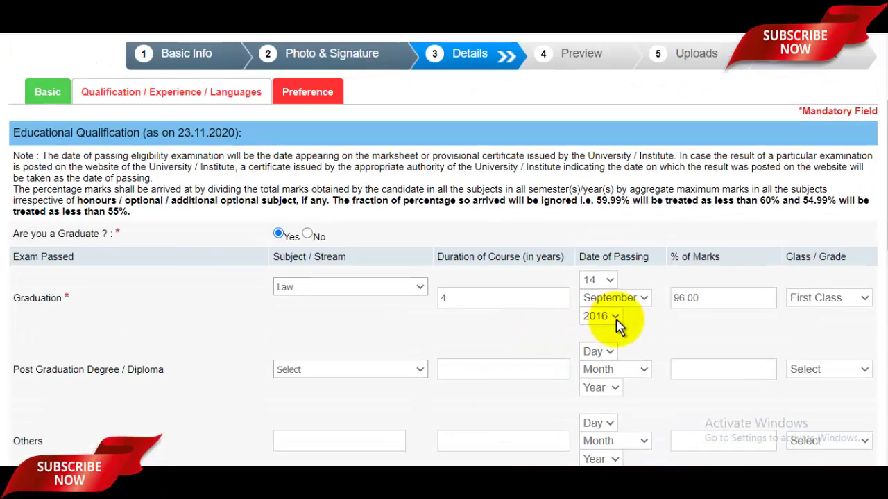
scroll(616, 323, "down", 5)
scroll(615, 323, "down", 3)
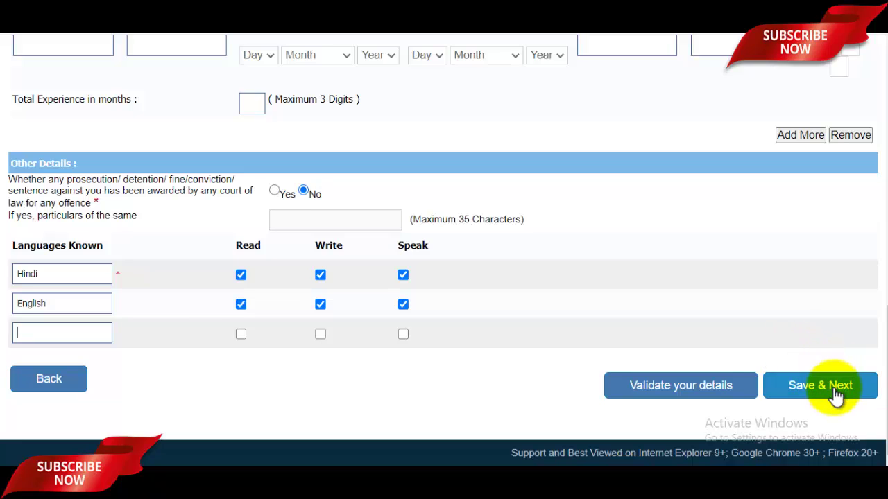
left_click(829, 396)
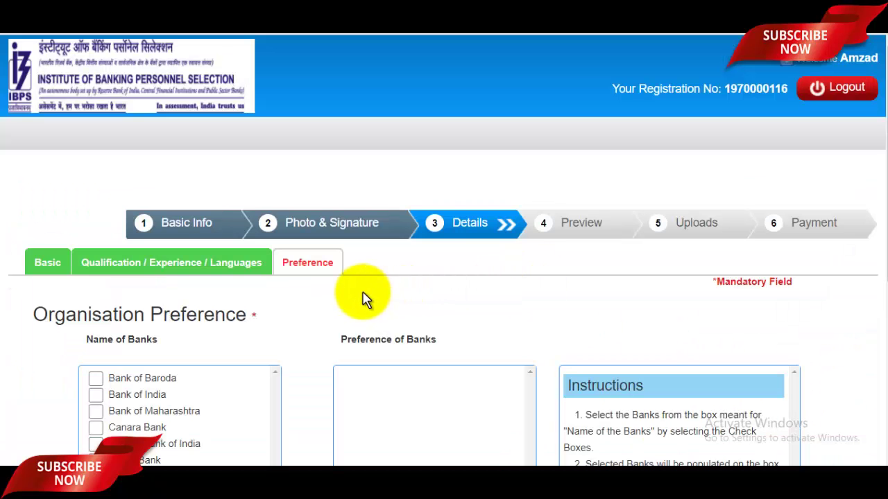
scroll(370, 295, "down", 1)
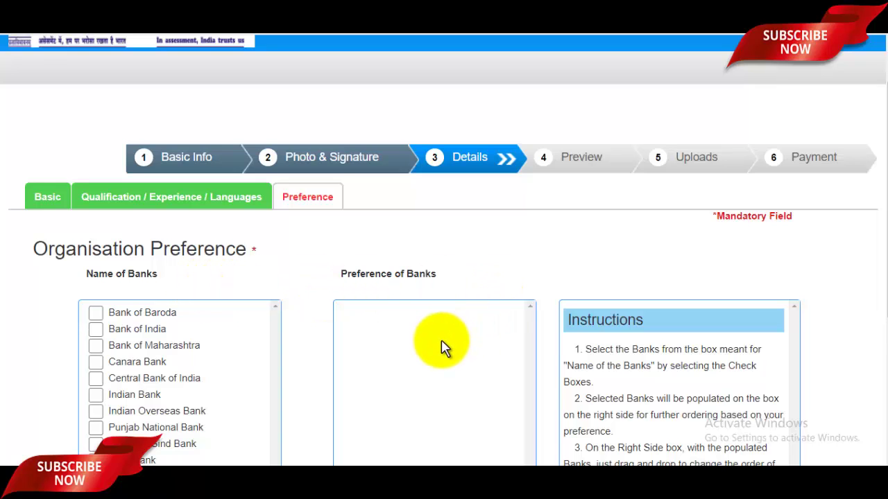
scroll(430, 305, "up", 1)
scroll(444, 295, "up", 1)
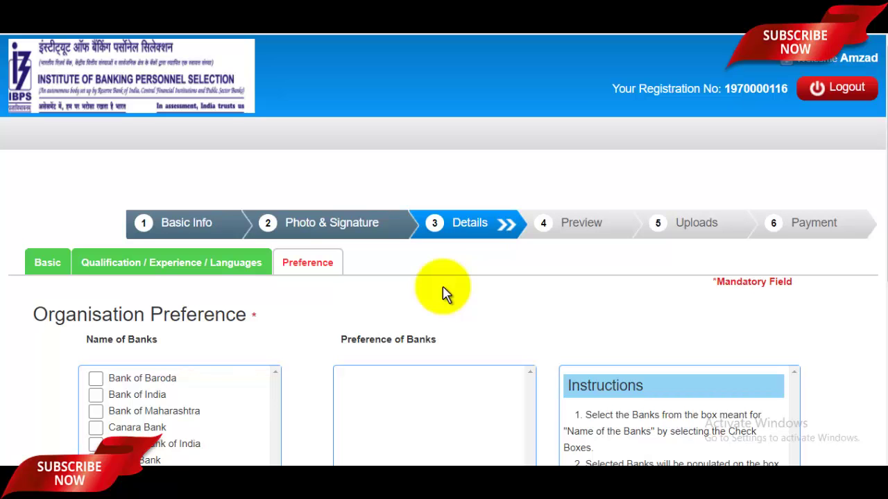
- Select Canara Bank, Indian Bank, Bank of India, Bank of Baroda and UCO Bank, in that order, as the first five organisation preferences
scroll(423, 305, "down", 1)
scroll(271, 340, "down", 2)
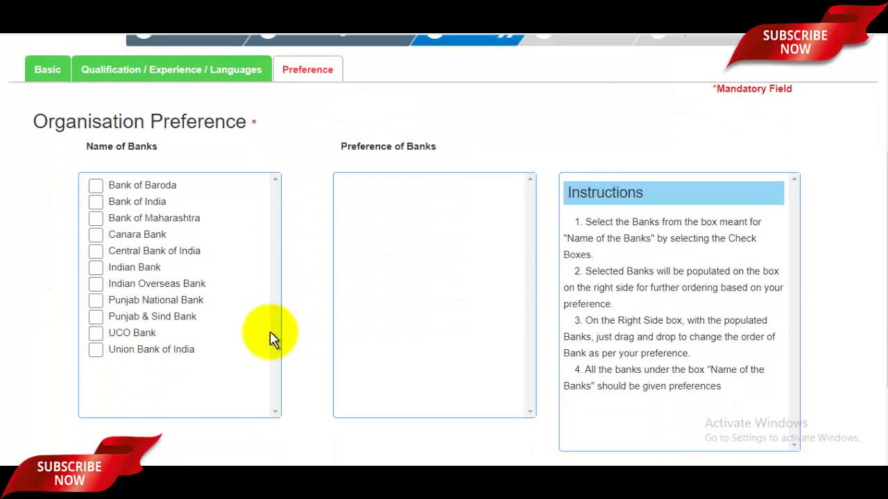
left_click(96, 230)
left_click(97, 264)
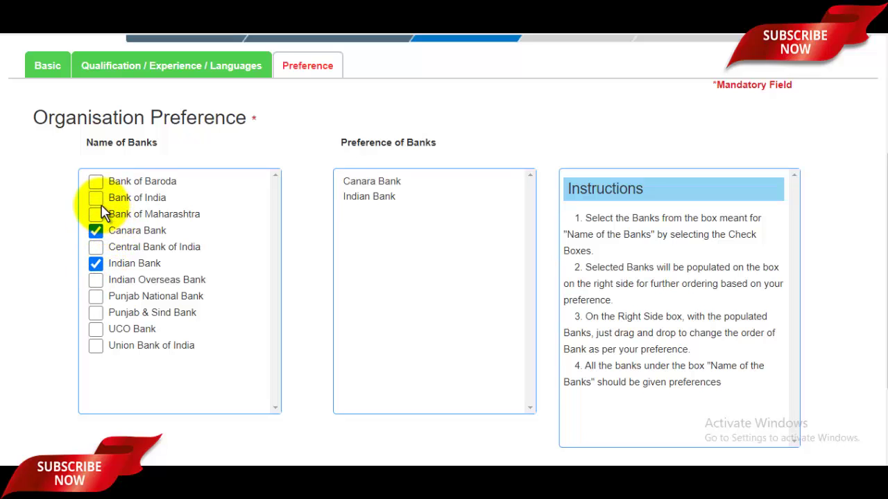
left_click(96, 197)
left_click(95, 181)
left_click(96, 329)
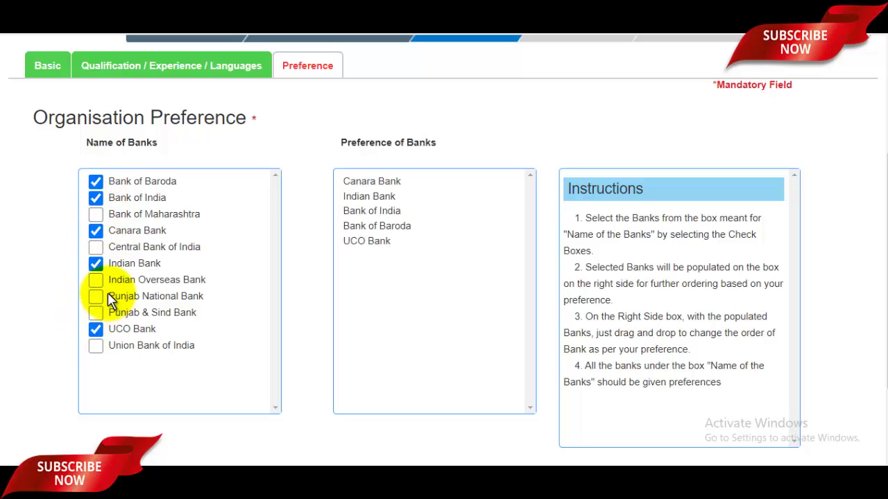
- Add Indian Overseas, Punjab & Sind, Union, Punjab National, Maharashtra and Central Bank as the remaining preferences in that order, and save them
left_click(95, 279)
left_click(96, 313)
left_click(96, 345)
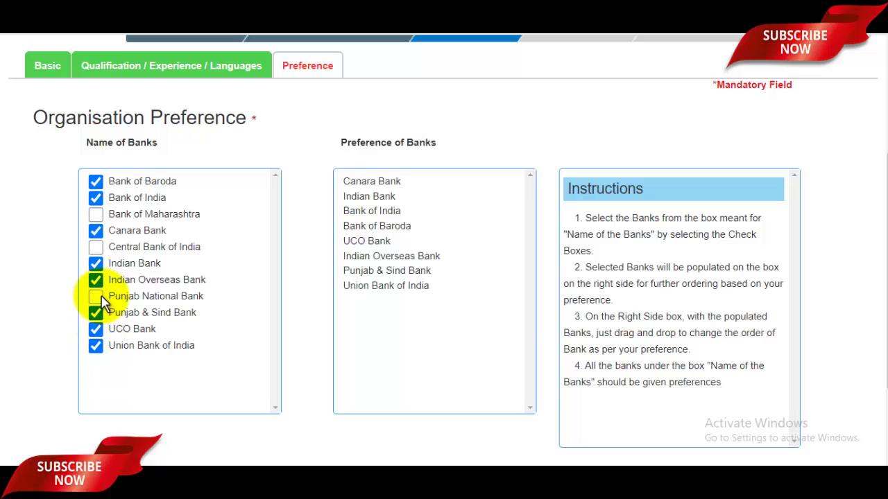
left_click(97, 298)
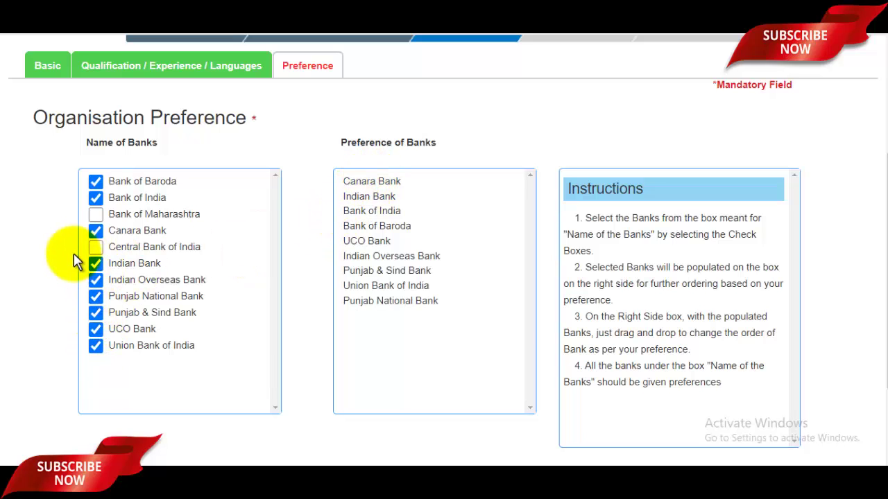
left_click(97, 214)
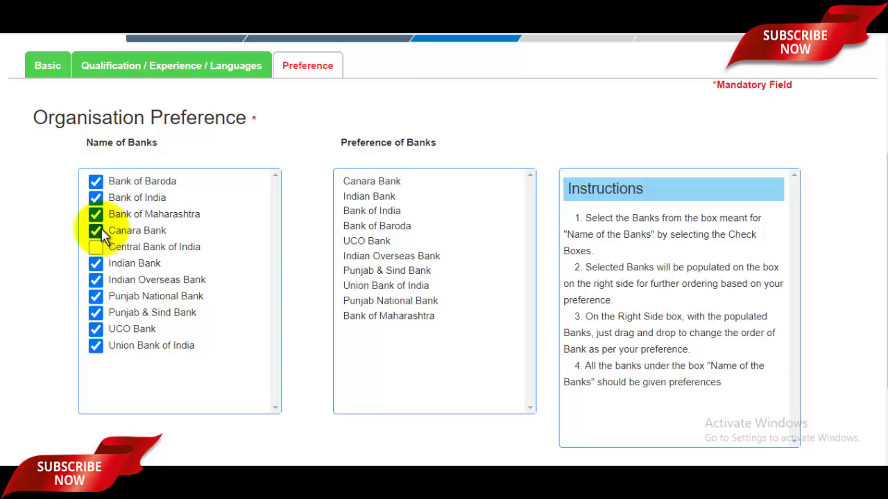
left_click(96, 247)
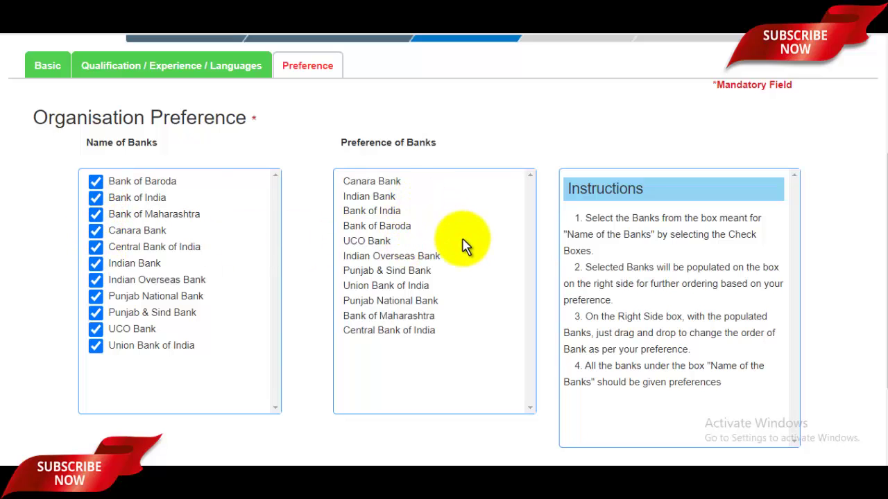
scroll(464, 244, "down", 2)
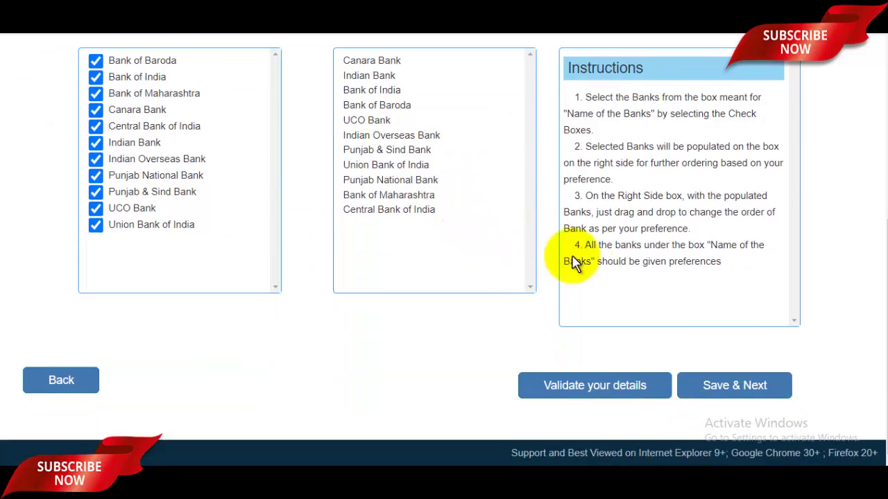
left_click(754, 388)
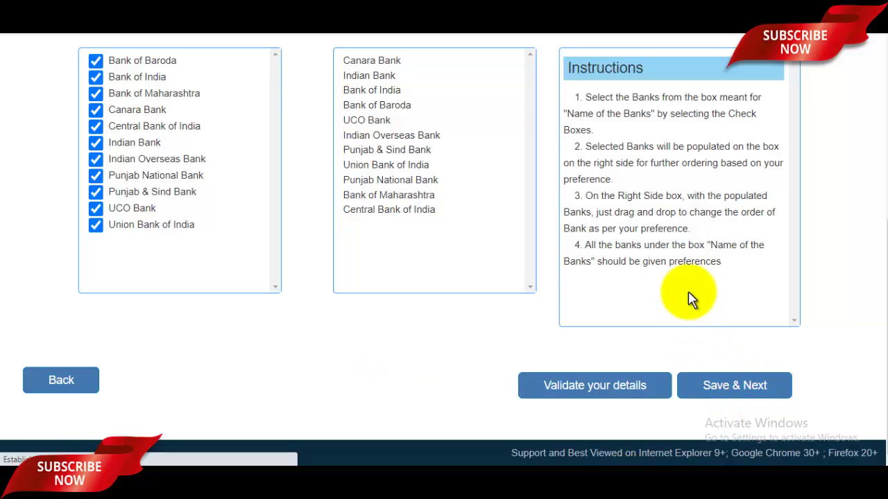
- Confirm the applicant's photo in the preview of the registration details
scroll(685, 299, "down", 2)
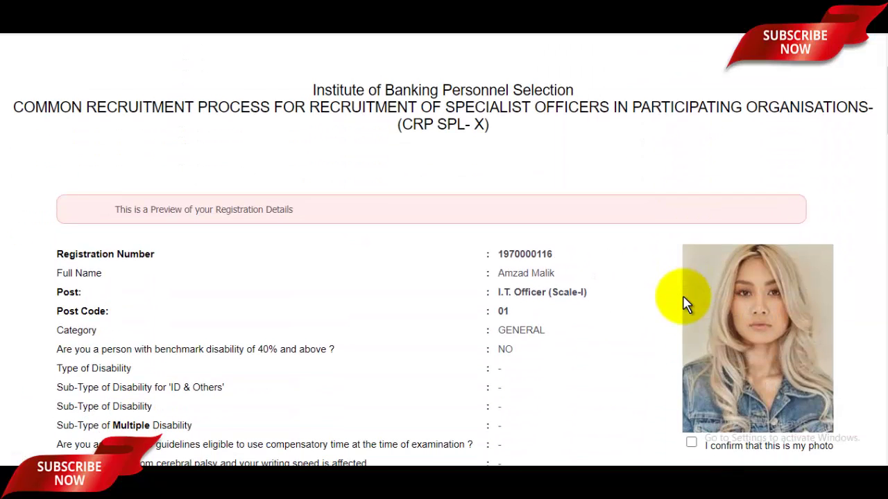
scroll(684, 257, "down", 1)
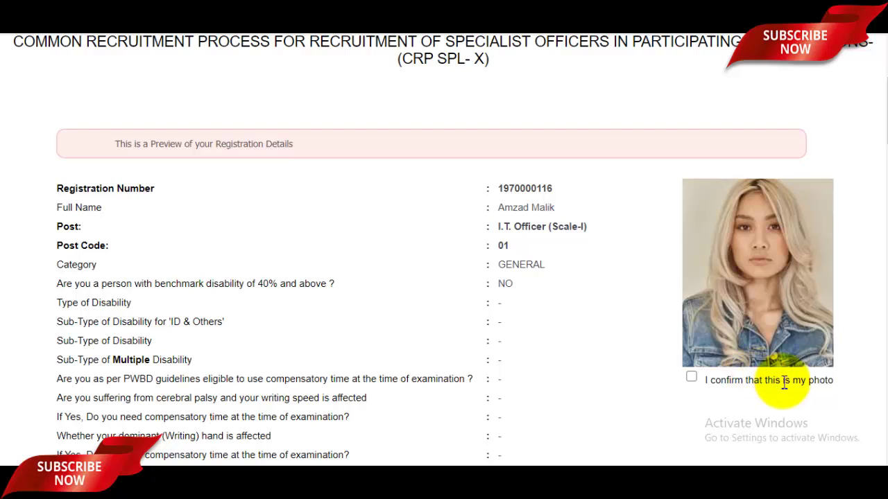
left_click(691, 376)
- Accept the no-scribe declaration and the I Agree statement, confirm the signature, and make the final submission of the previewed application
scroll(753, 367, "down", 10)
scroll(756, 369, "down", 20)
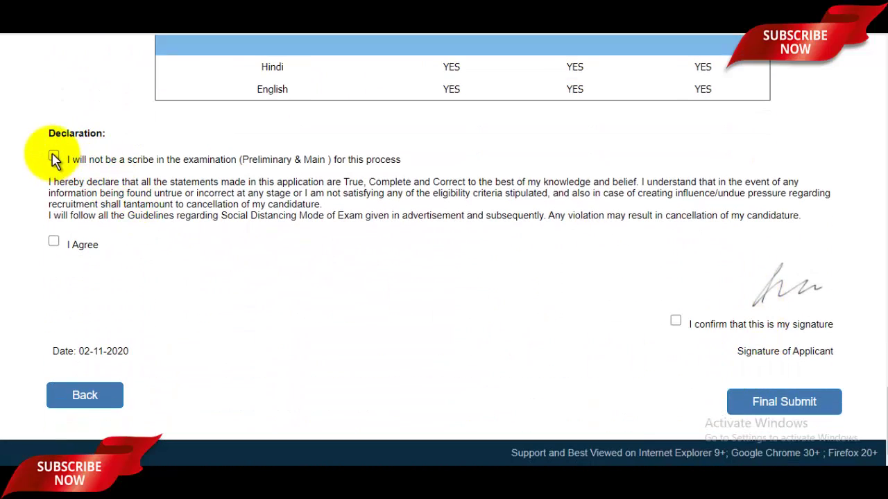
left_click(54, 158)
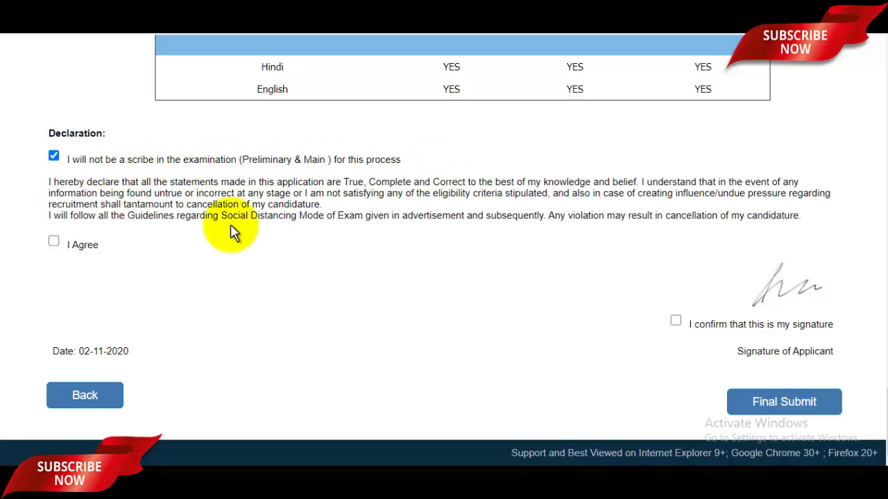
left_click(55, 242)
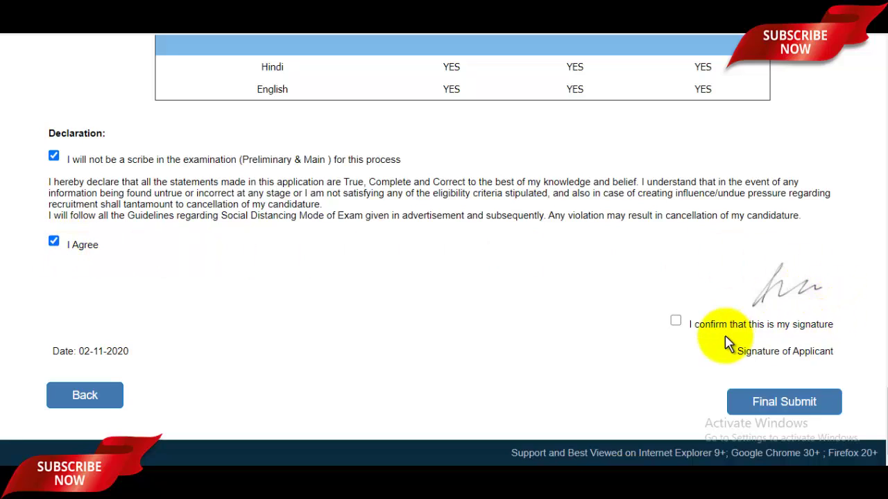
left_click(676, 321)
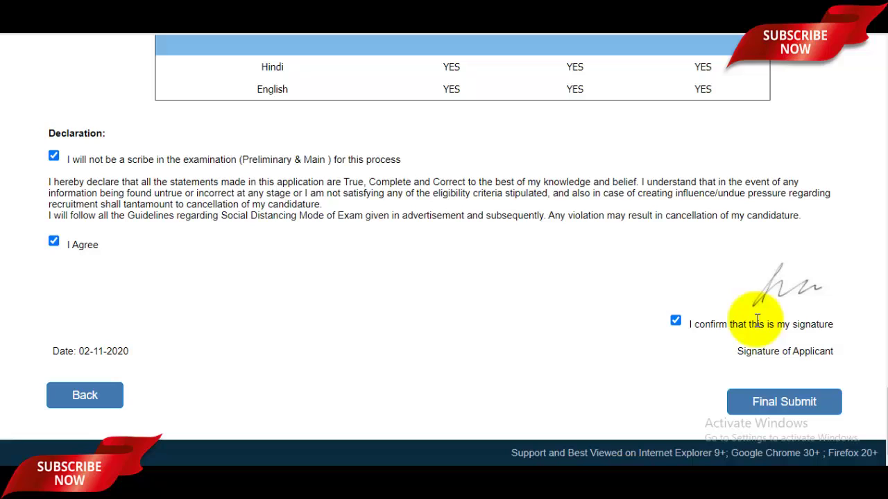
left_click(801, 414)
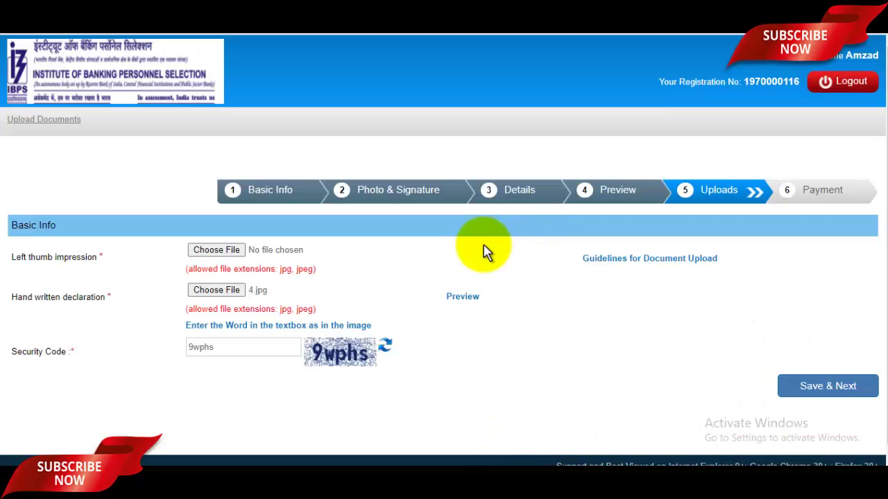
- Upload the Thumb image from the Pictures folder as the left thumb impression and accept its preview
scroll(362, 250, "down", 1)
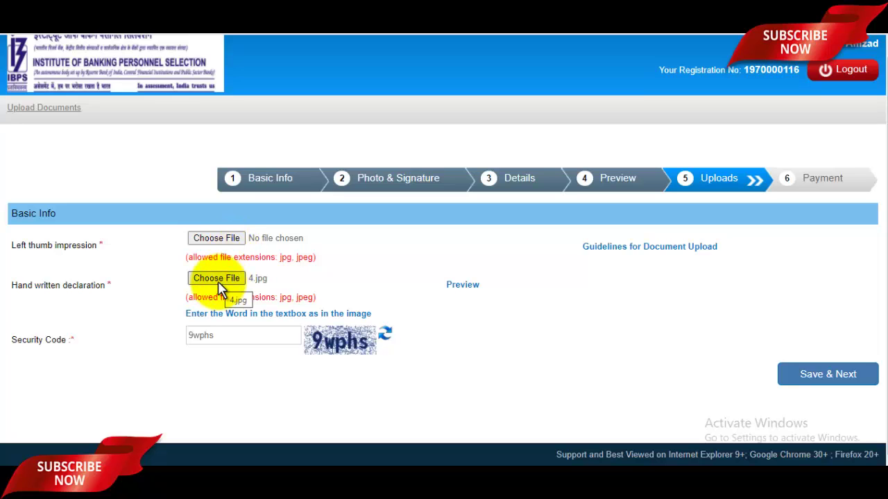
left_click(217, 239)
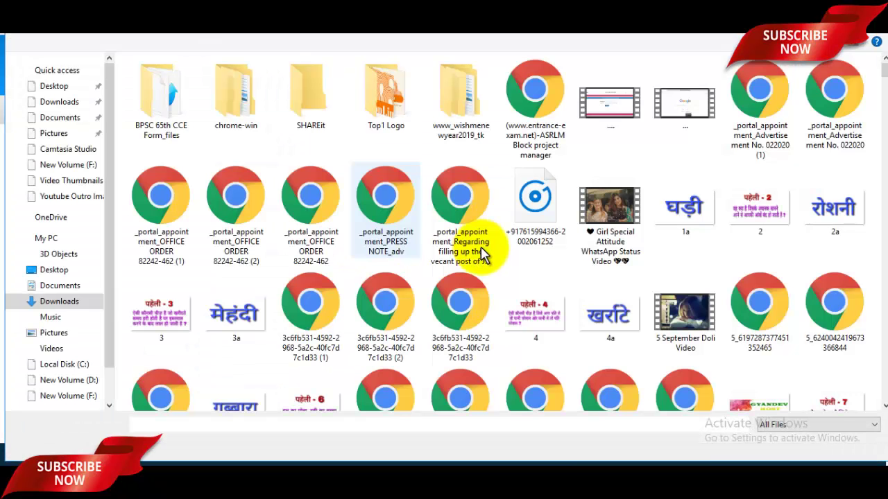
left_click(55, 134)
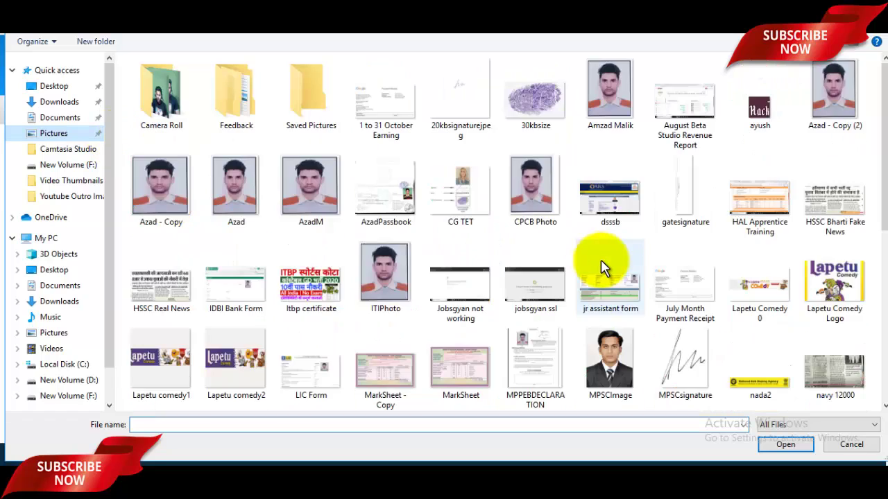
scroll(600, 259, "down", 3)
scroll(601, 260, "down", 2)
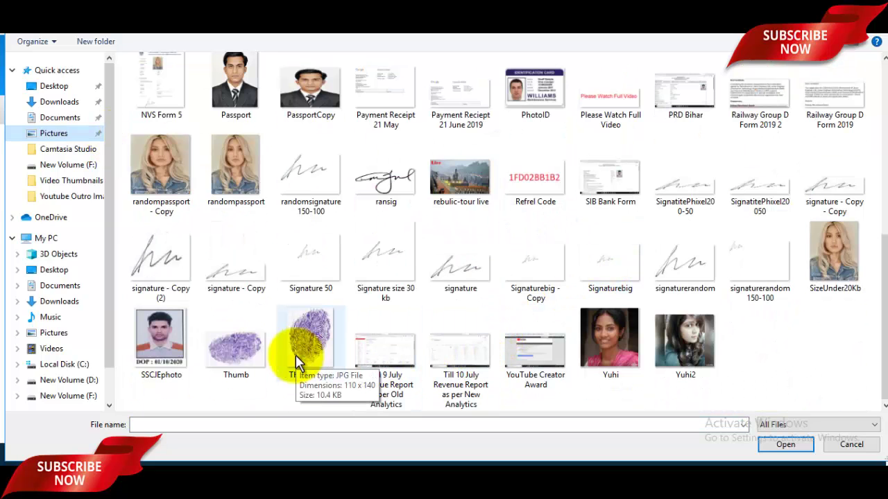
left_click(242, 354)
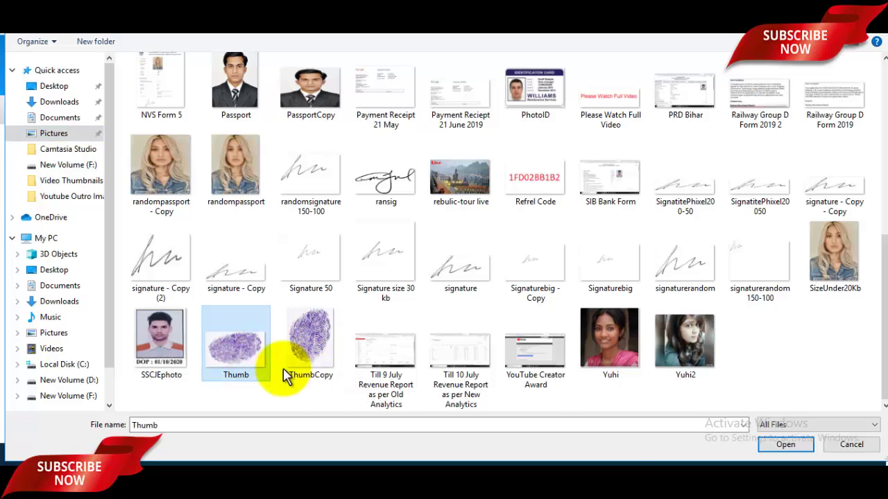
left_click(794, 445)
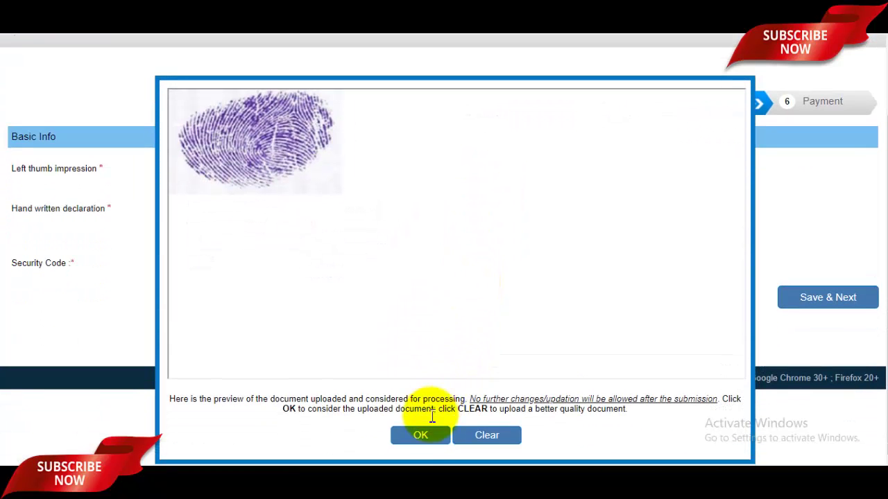
left_click(420, 437)
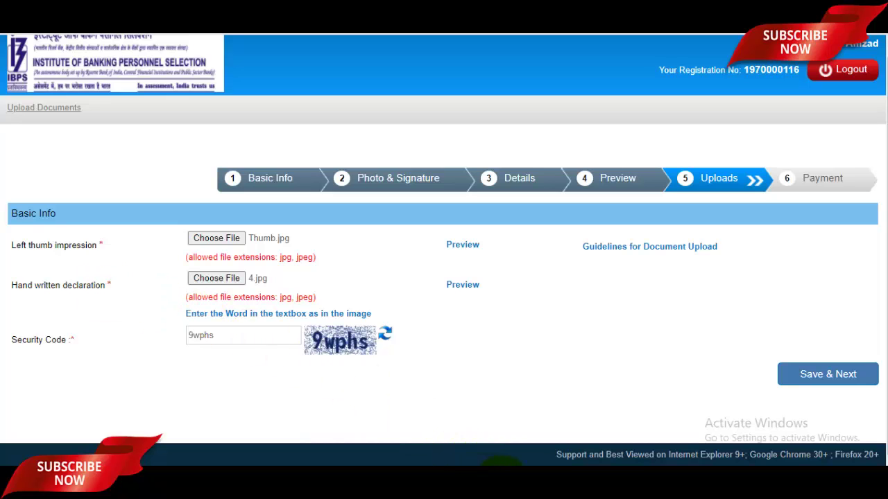
- Check the declaration wording in the Money Details note in Notepad, and save and confirm the document uploads to proceed to Payment
key("alt+Tab")
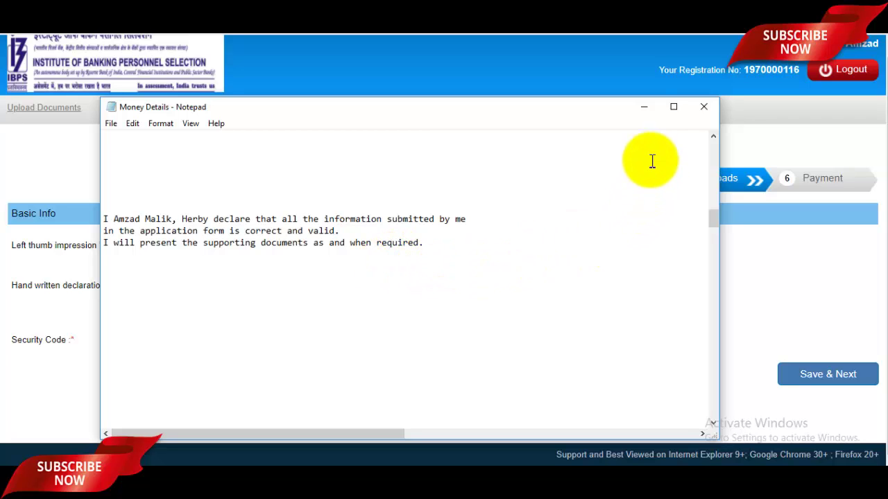
left_click(644, 110)
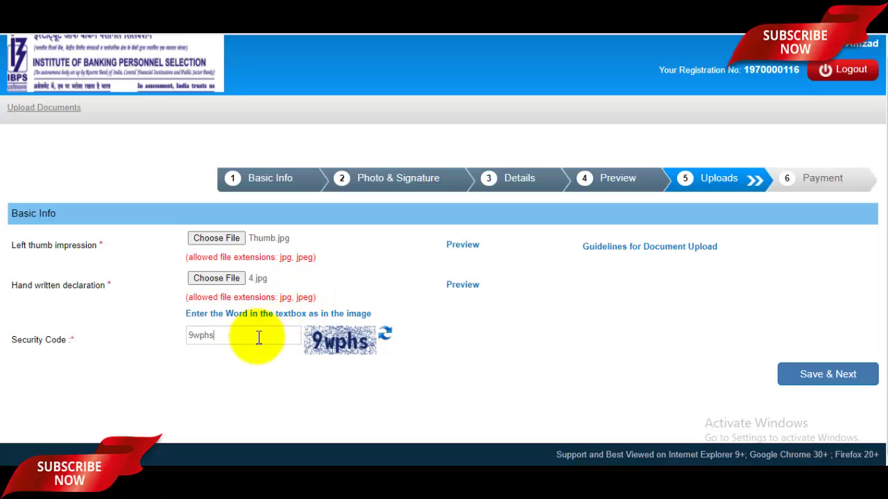
left_click(787, 380)
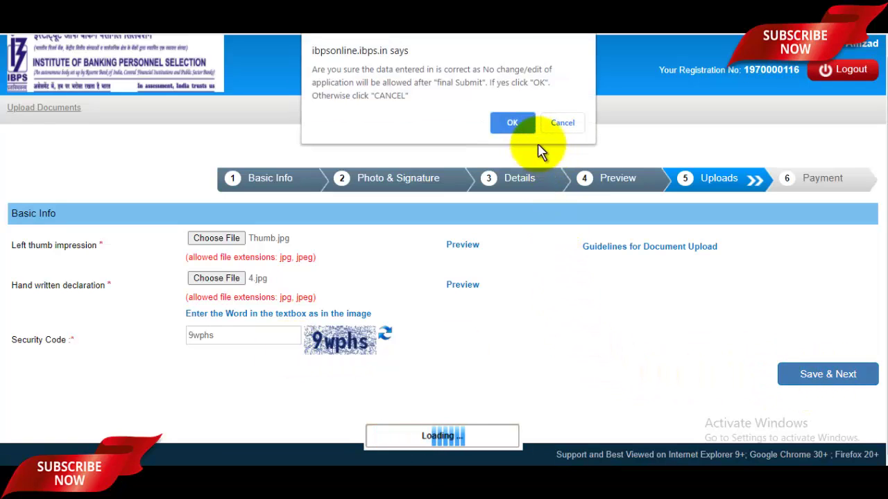
left_click(513, 123)
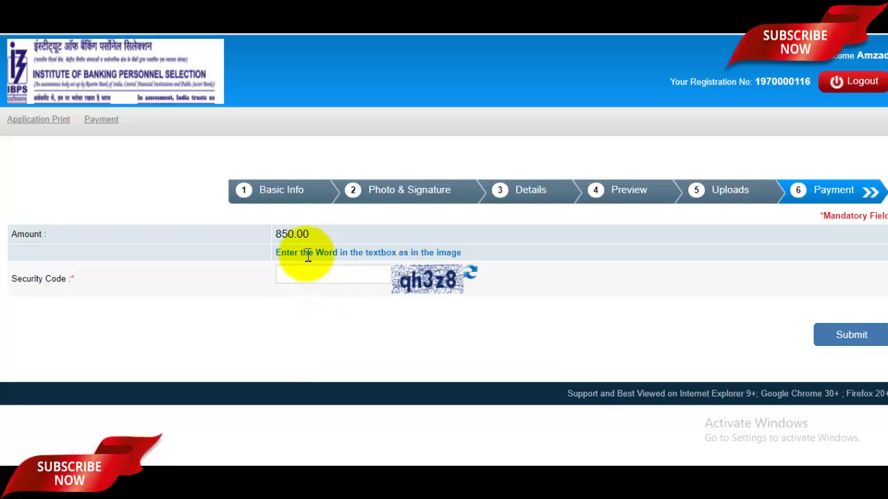
- Enter the security code from the image on the payment page, and submit and confirm to open the payment gateway
left_click(321, 285)
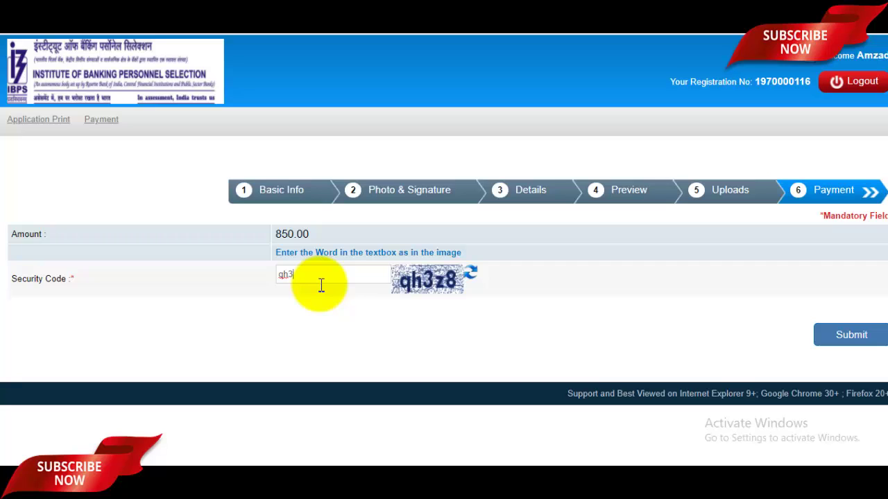
left_click(822, 336)
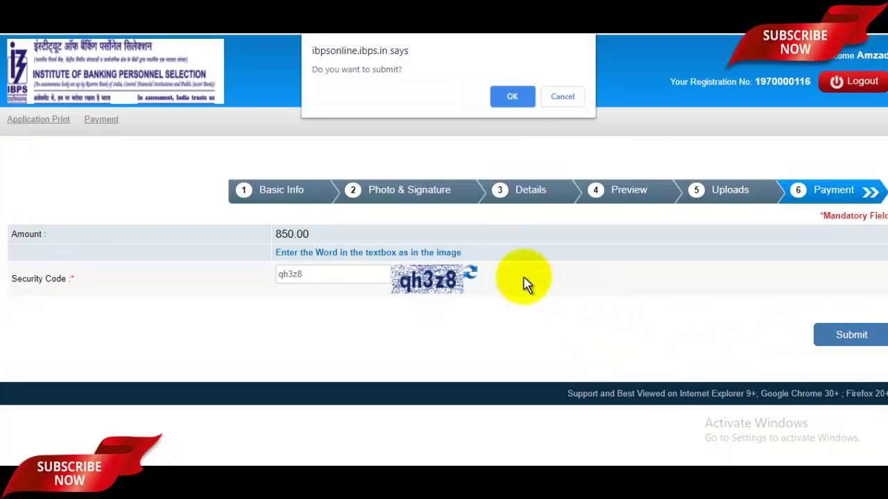
left_click(523, 95)
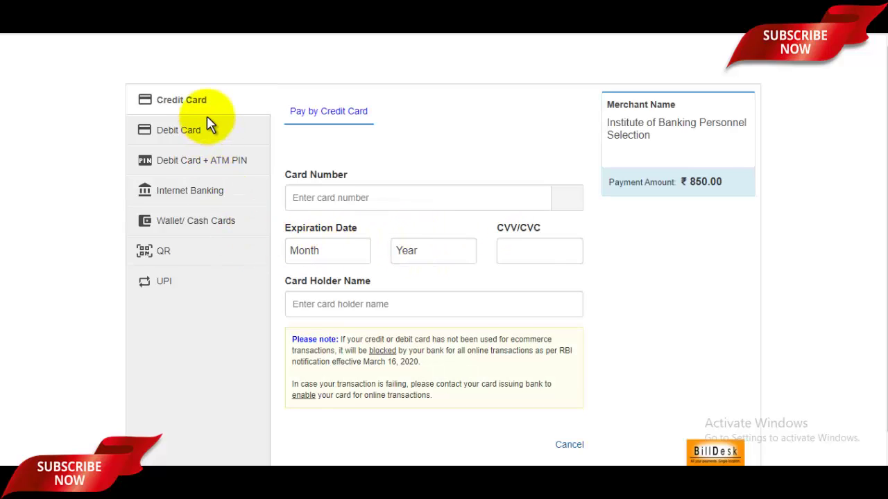
- Examine the Debit Card + ATM PIN, Internet Banking, Wallet/Cash Cards, QR, UPI and Debit Card payment options
left_click(193, 160)
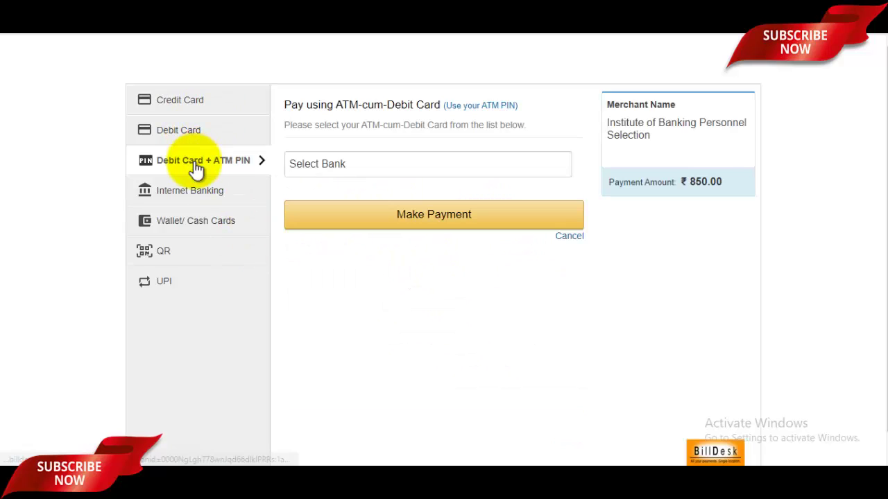
left_click(202, 192)
left_click(205, 229)
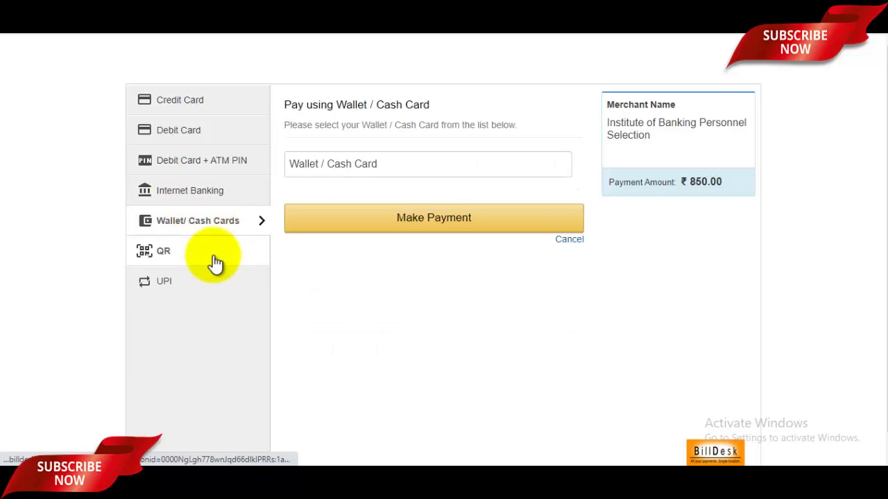
left_click(200, 255)
left_click(170, 285)
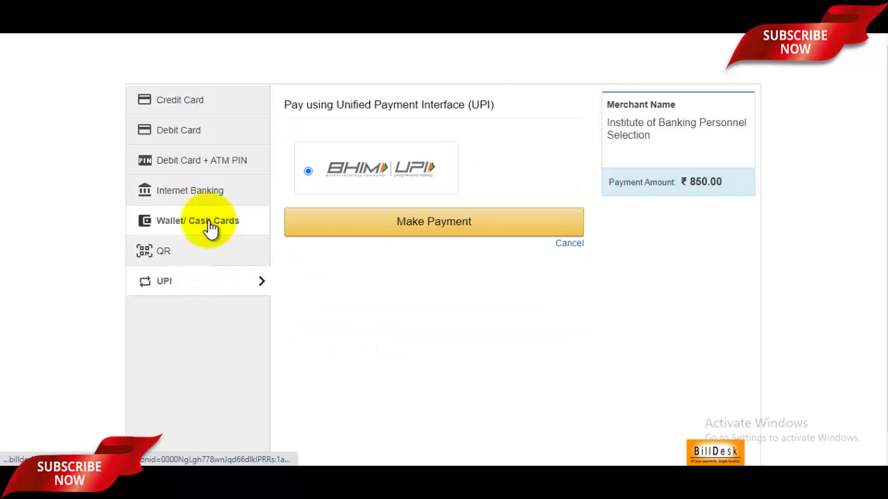
left_click(183, 132)
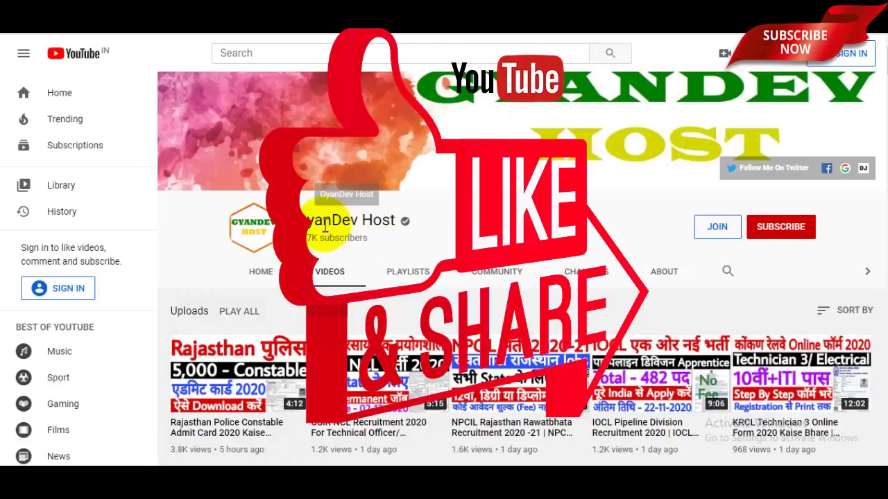
left_click_drag(309, 218, 395, 220)
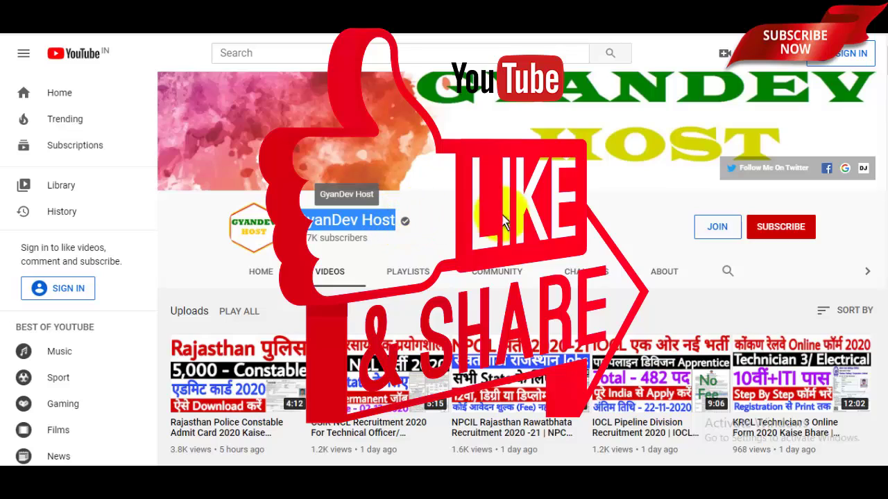